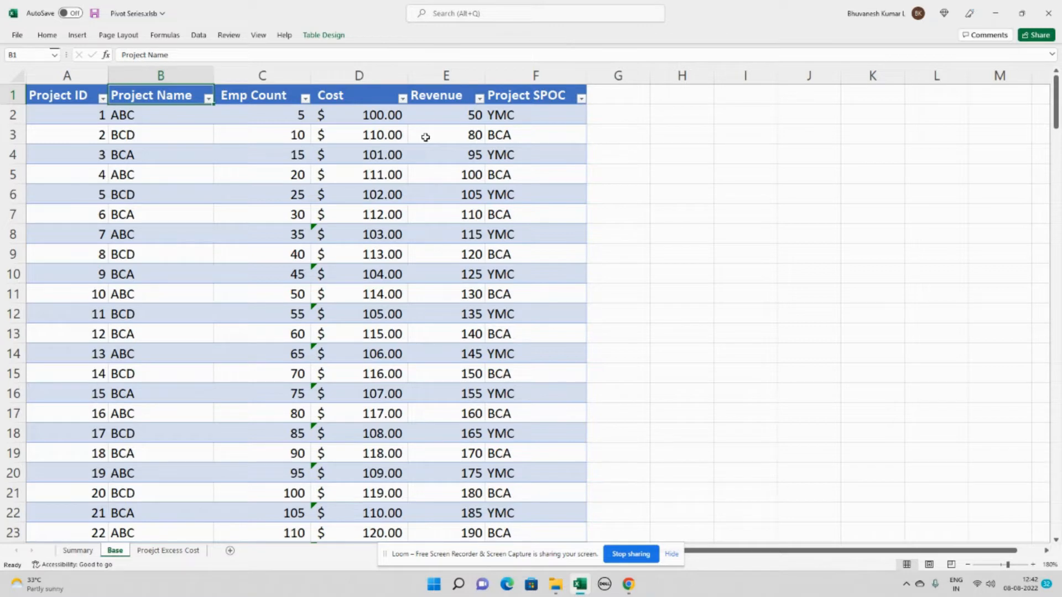
- Create a PivotTable on a new worksheet from the whole project table on the Base sheet
left_click(48, 156)
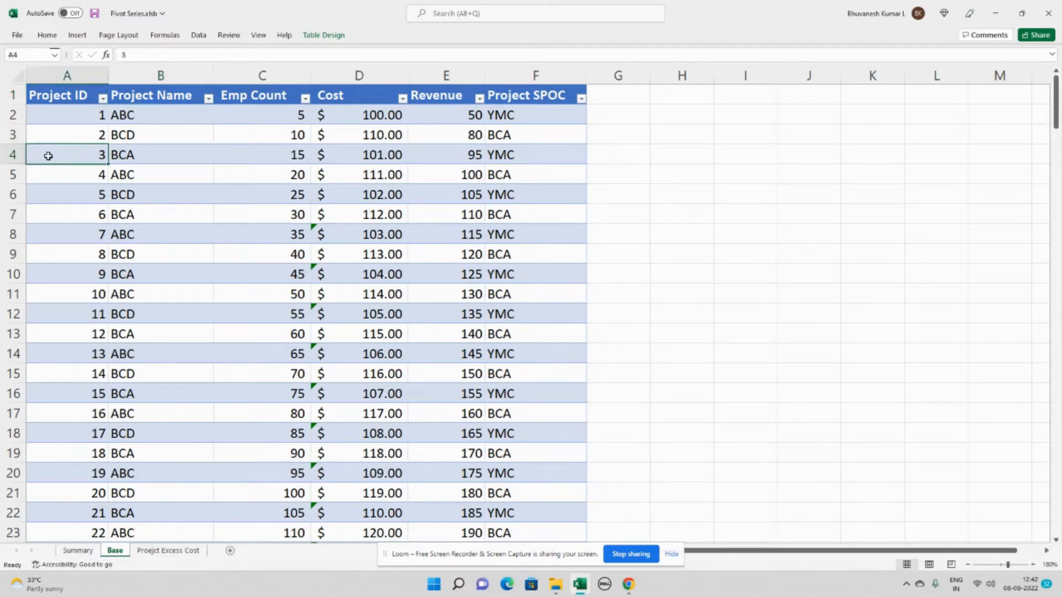
key("ctrl+Home")
key("ctrl+shift+Right")
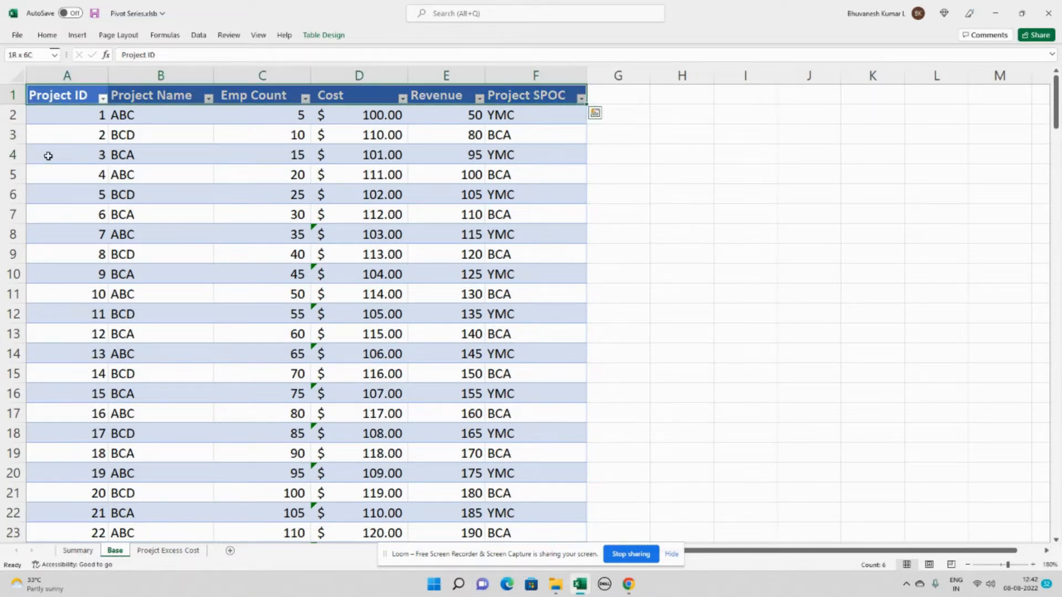
key("ctrl+shift+Down")
left_click(78, 35)
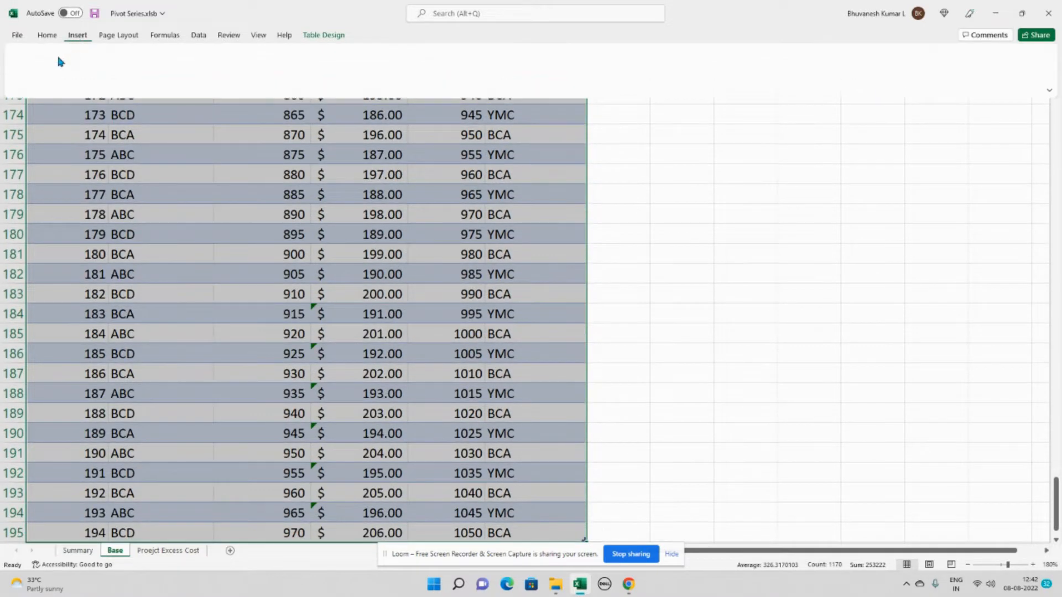
left_click(25, 75)
left_click(46, 97)
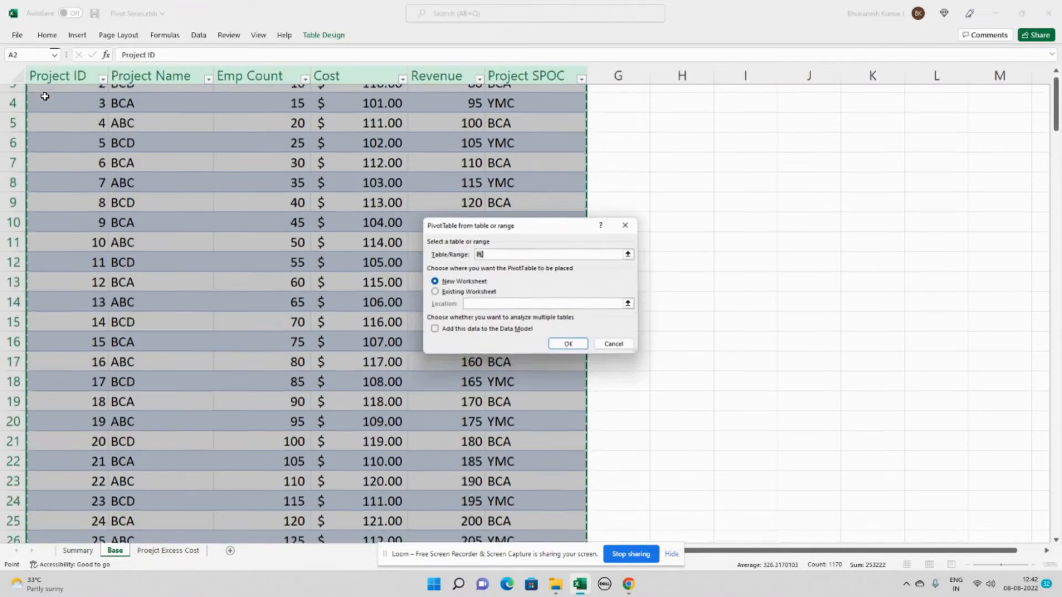
left_click(569, 346)
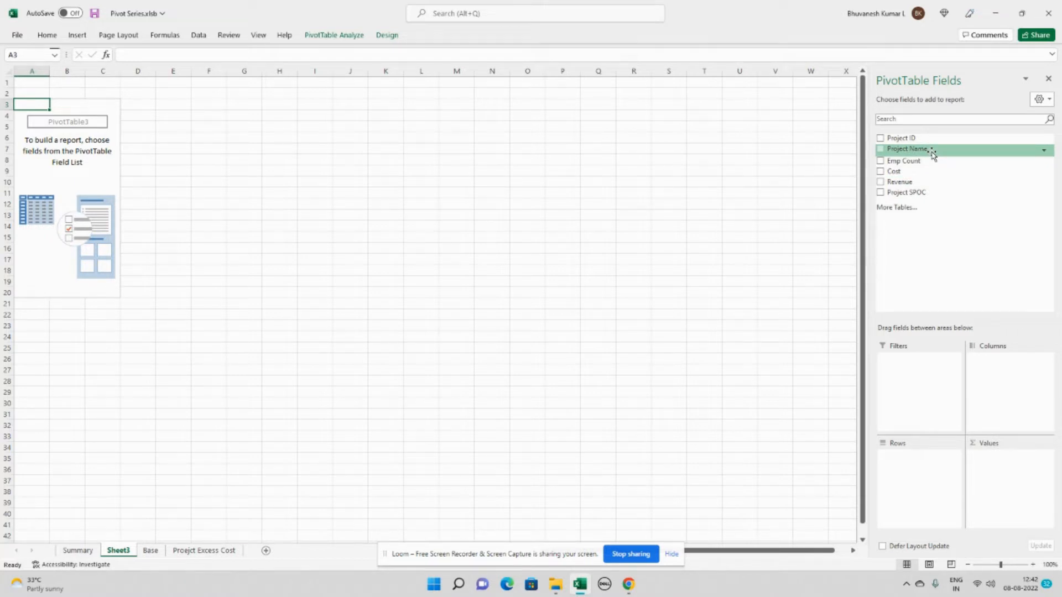
- Put Project Name in the pivot table's rows and sum Emp Count, Cost and Revenue as values
left_click_drag(933, 155, 937, 492)
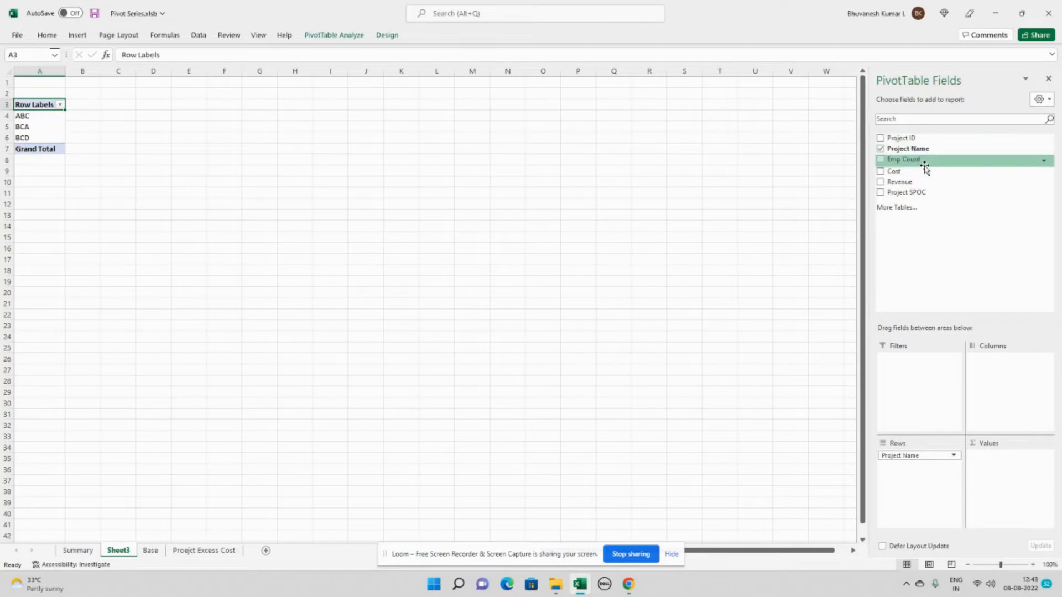
left_click_drag(925, 166, 1024, 471)
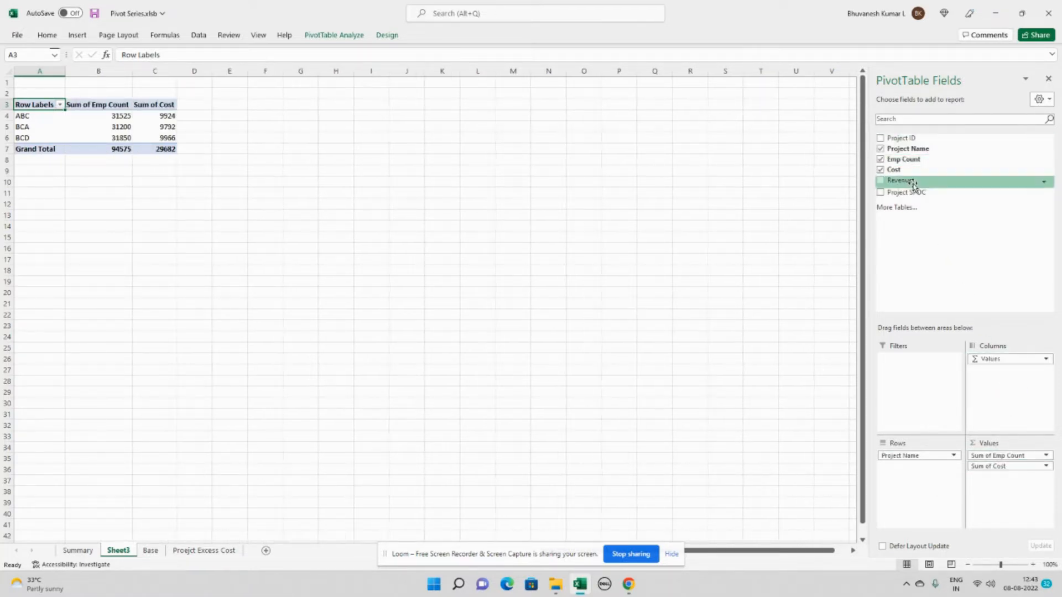
left_click_drag(913, 186, 1032, 493)
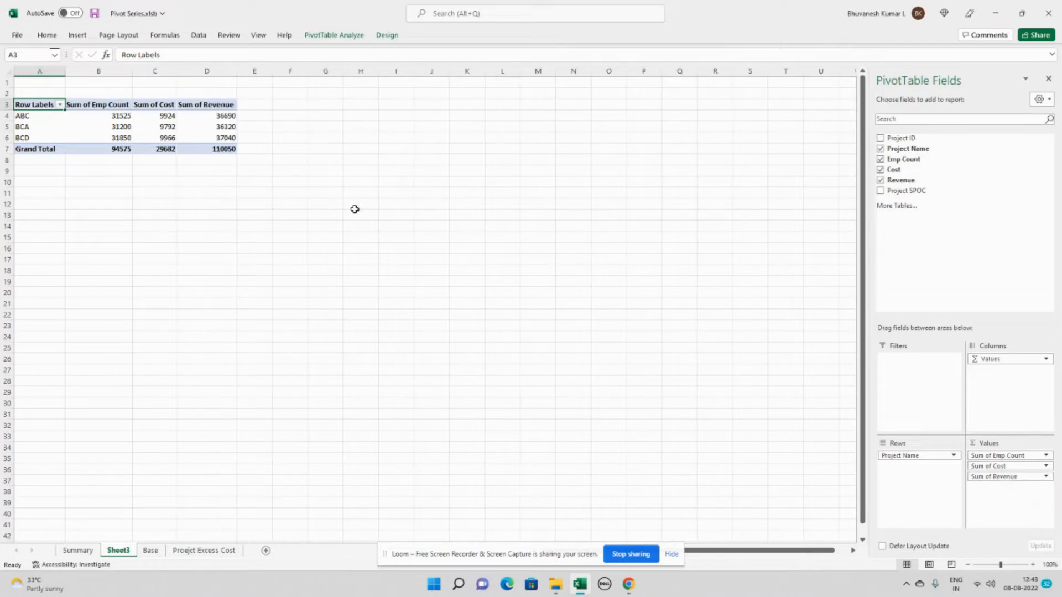
- Format the pivot table's Emp Count, Cost and Revenue values in dollar accounting format
left_click_drag(89, 100, 192, 115)
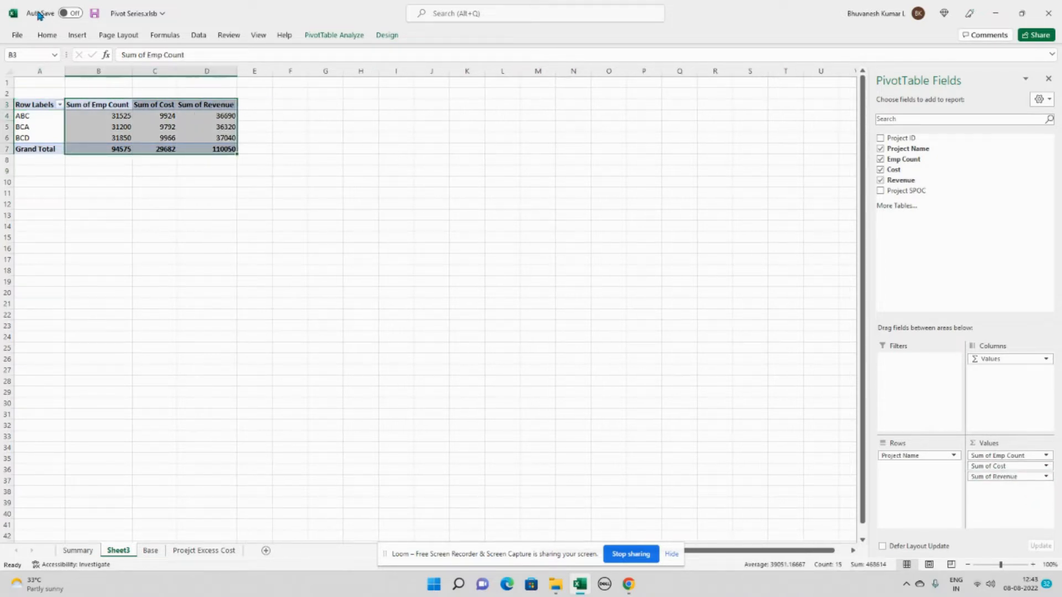
left_click(47, 36)
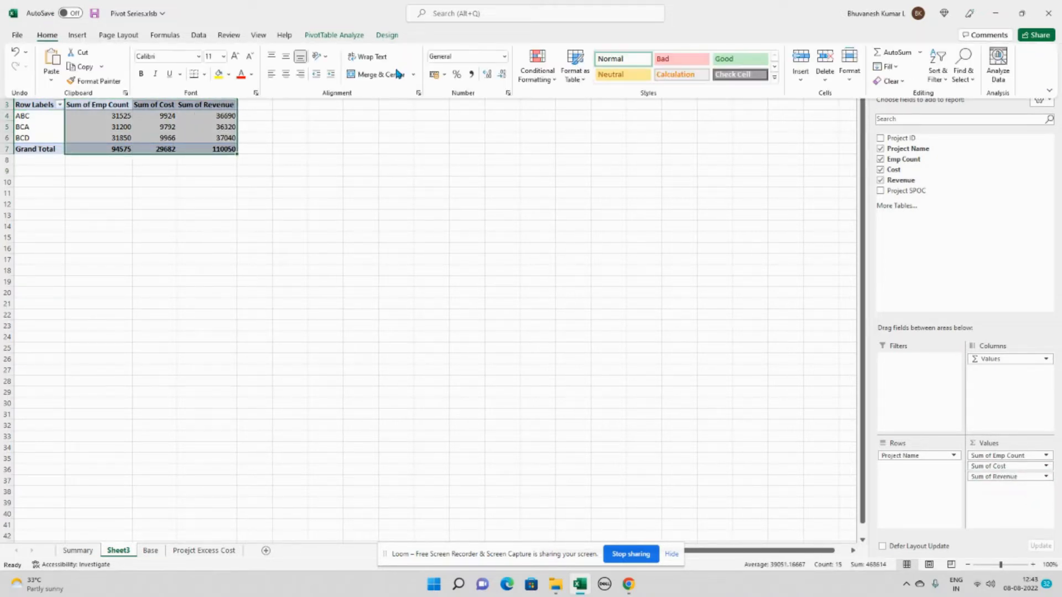
left_click(445, 75)
left_click(476, 104)
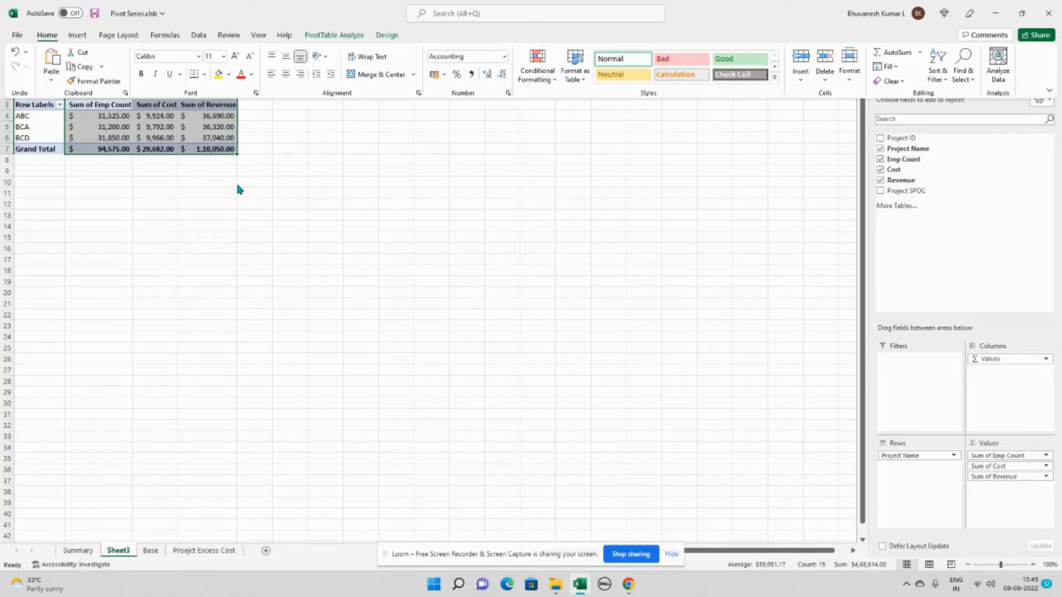
left_click(254, 193)
left_click(214, 195)
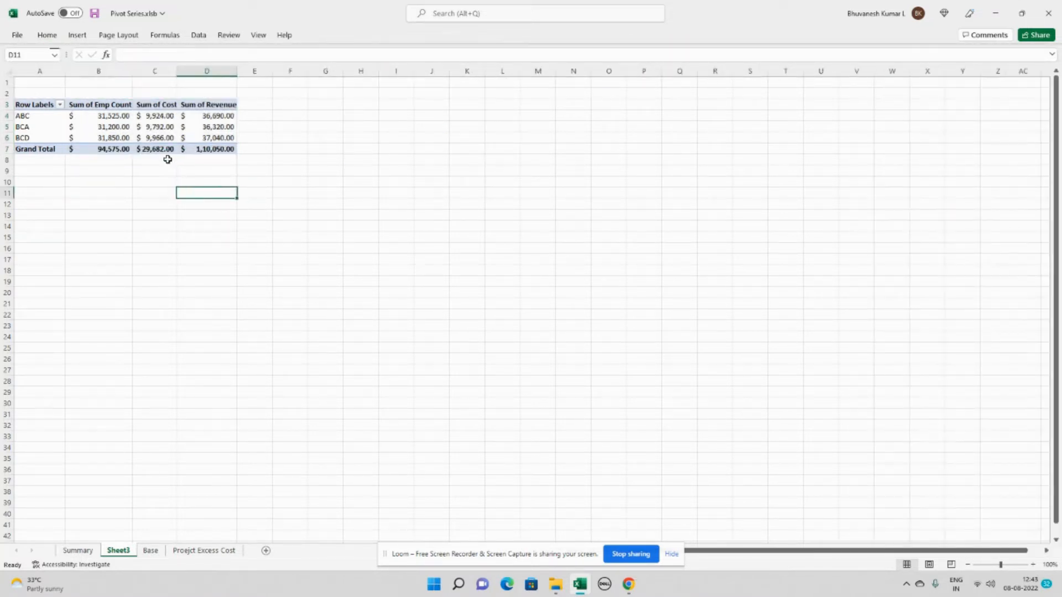
- Format the Sum of Emp Count column with thousands separators, no currency symbol and no decimal places
left_click(111, 104)
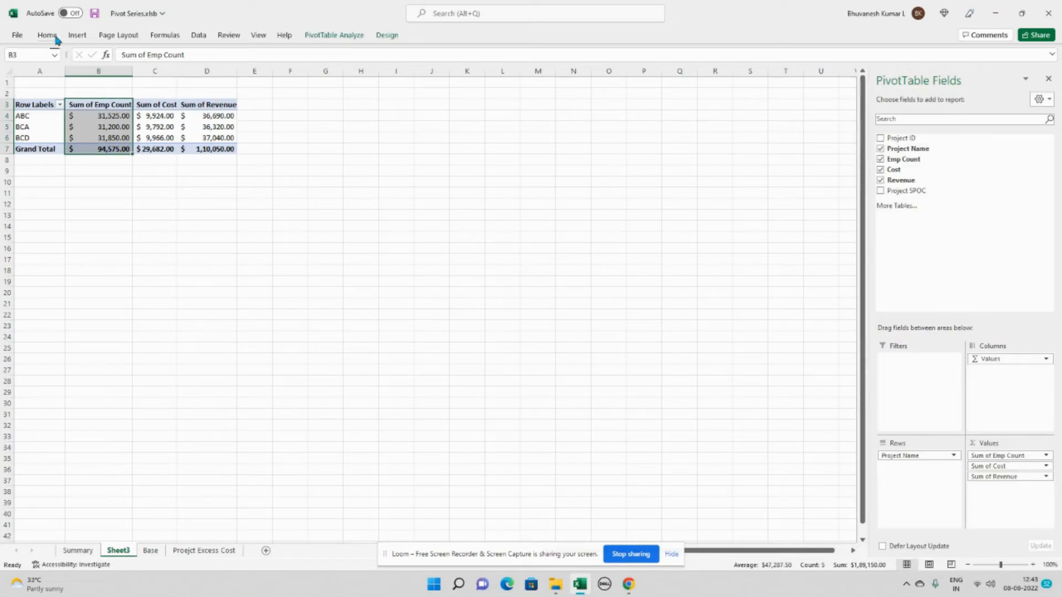
left_click(47, 35)
left_click(471, 74)
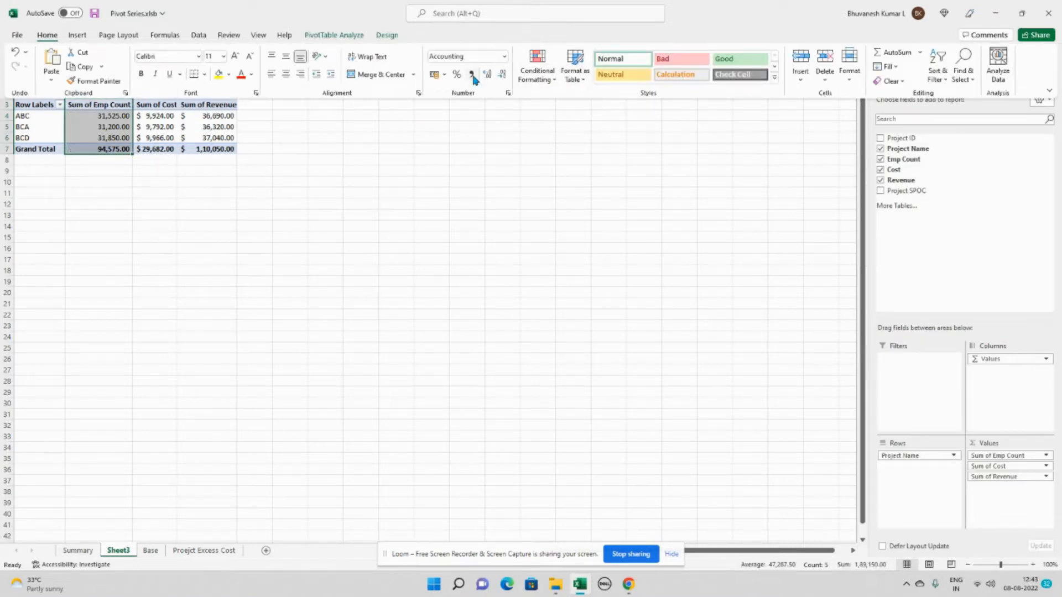
left_click(502, 74)
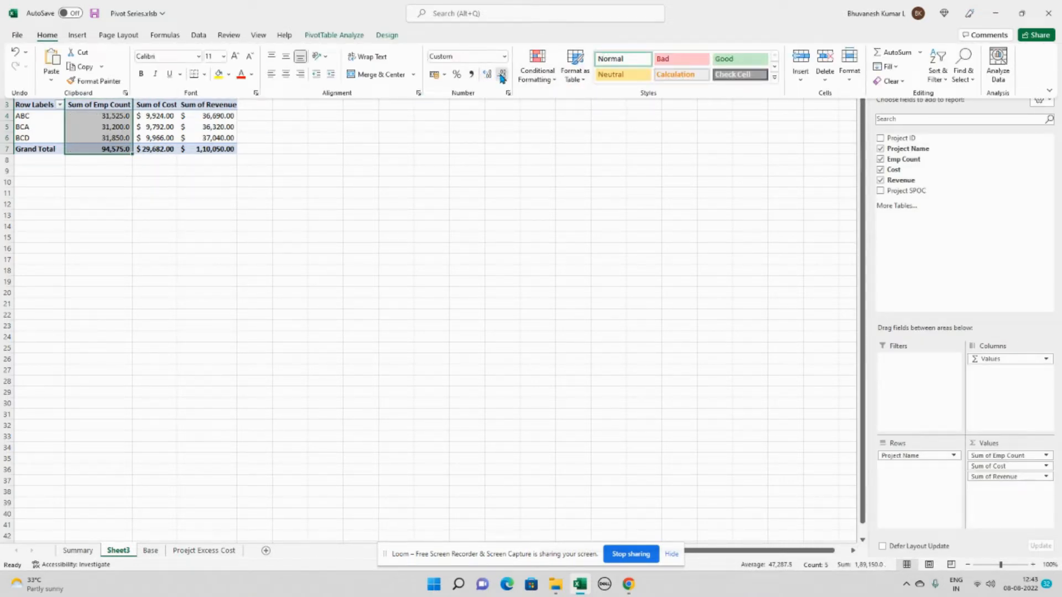
left_click(502, 74)
left_click(98, 215)
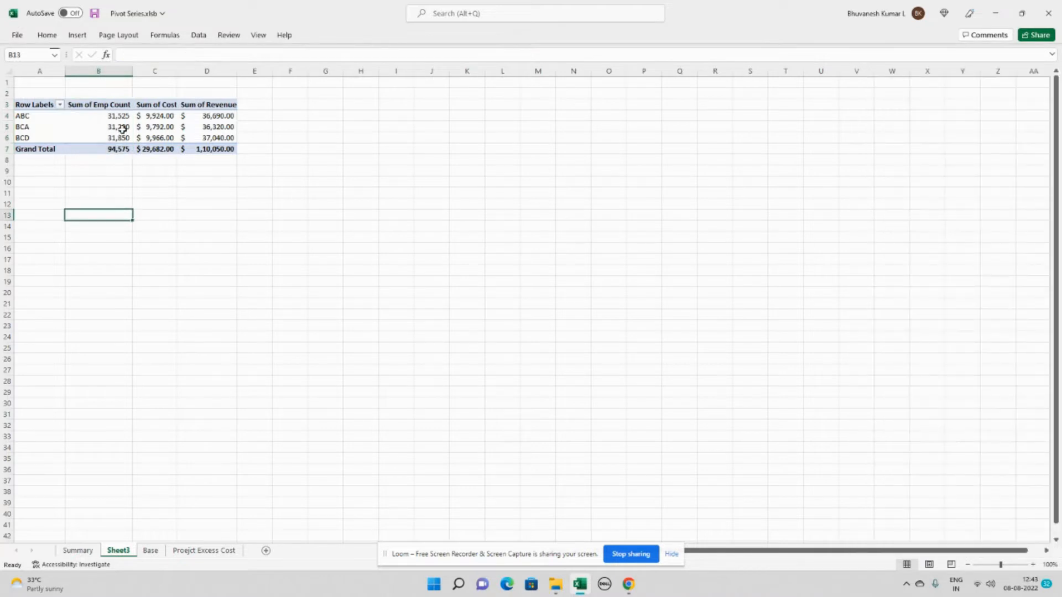
mouse_move(222, 120)
left_click(149, 551)
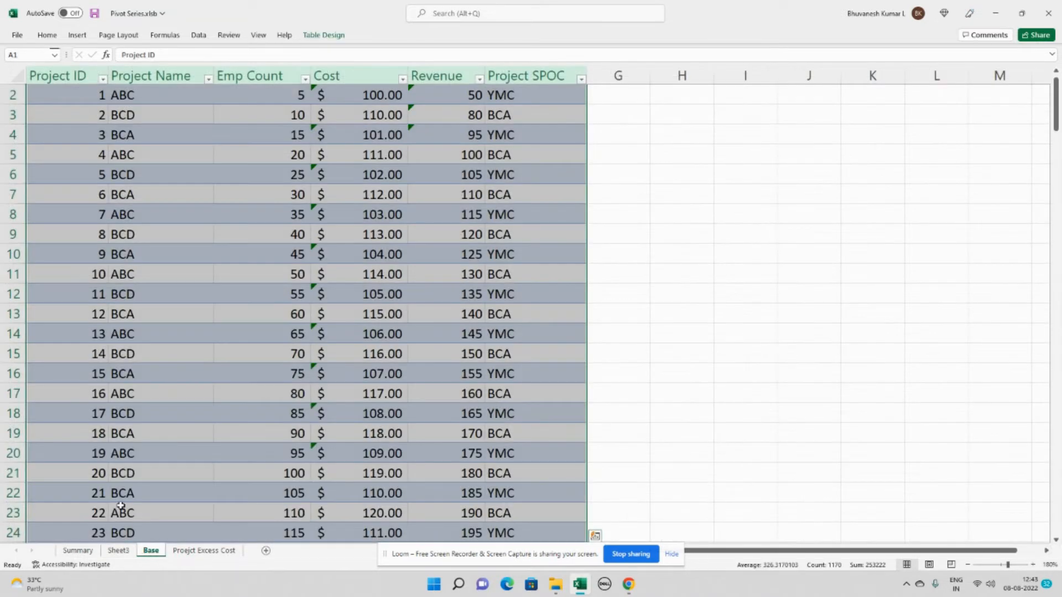
left_click(426, 255)
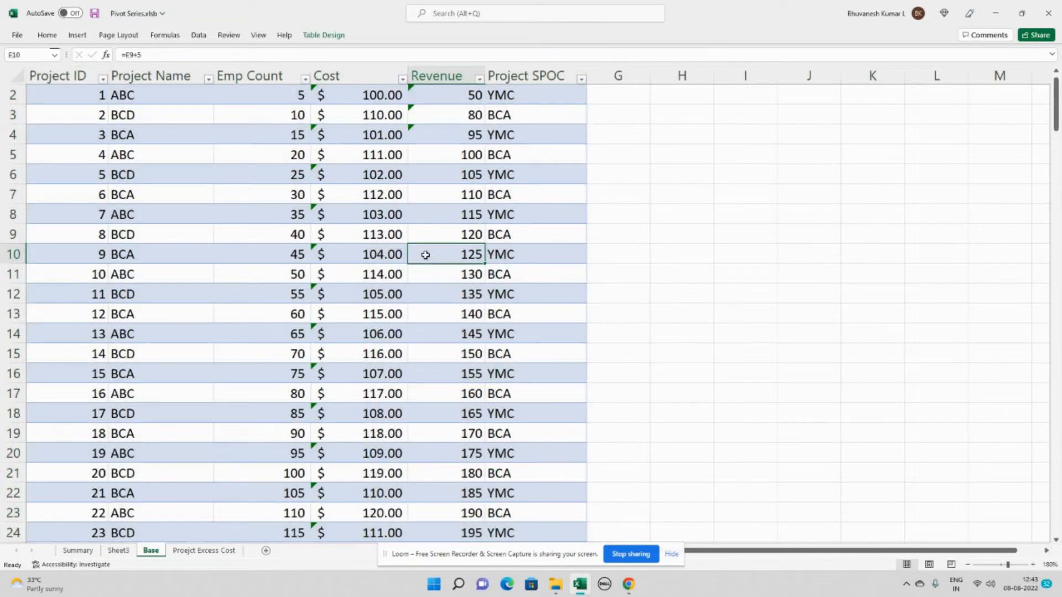
key("ctrl+Up")
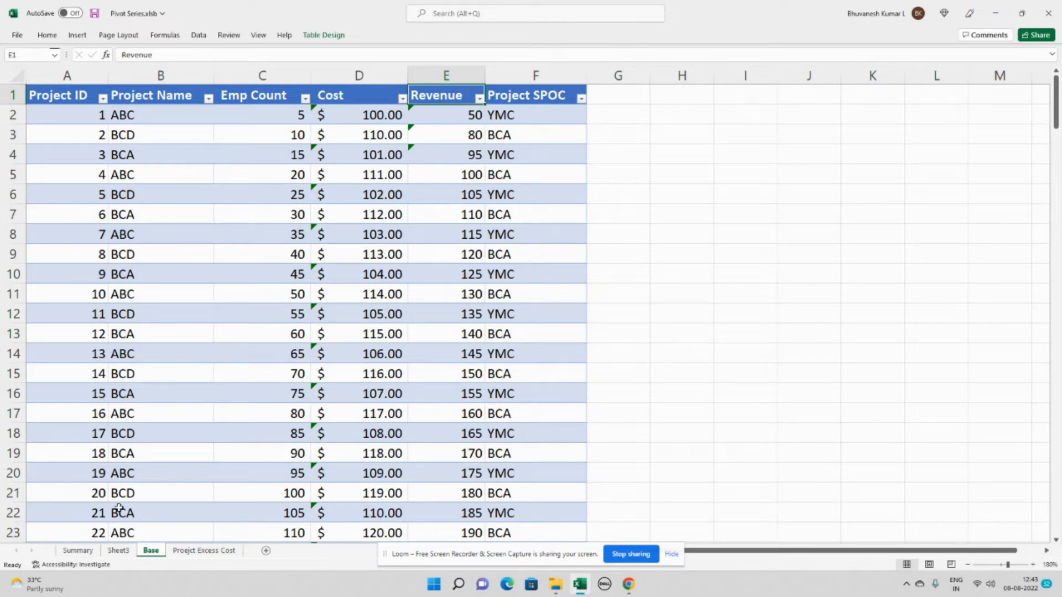
left_click(117, 551)
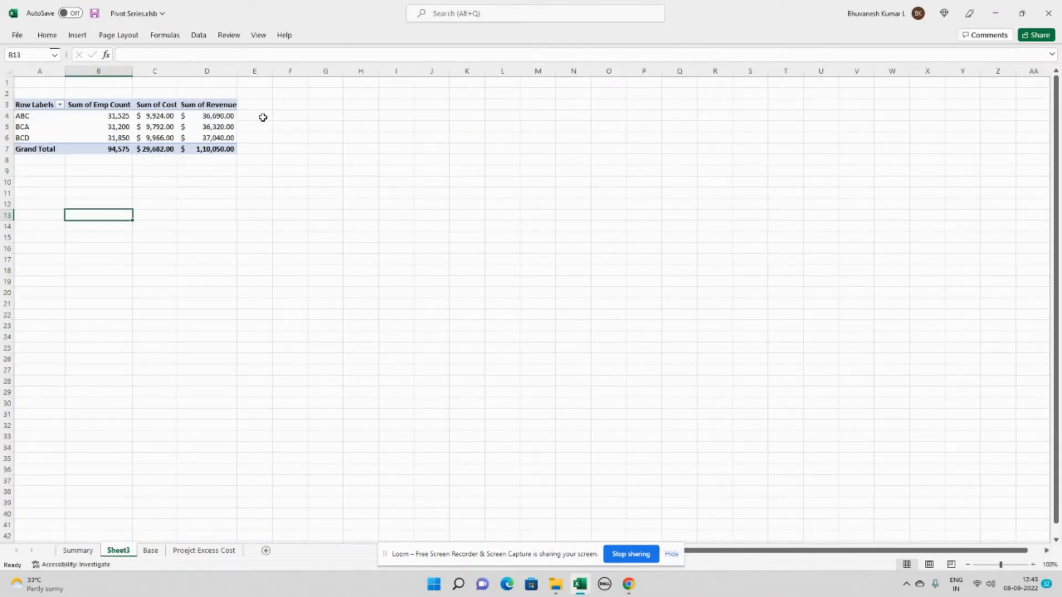
- Add the heading Profit/Loss in cell E3 of Sheet3, beside the pivot table
left_click(263, 118)
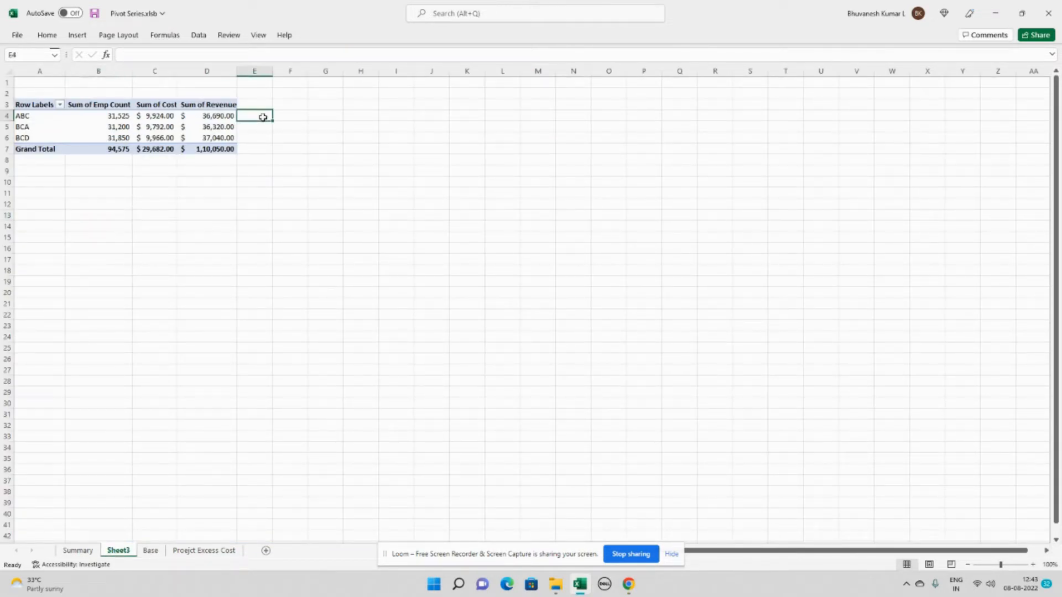
key("Up")
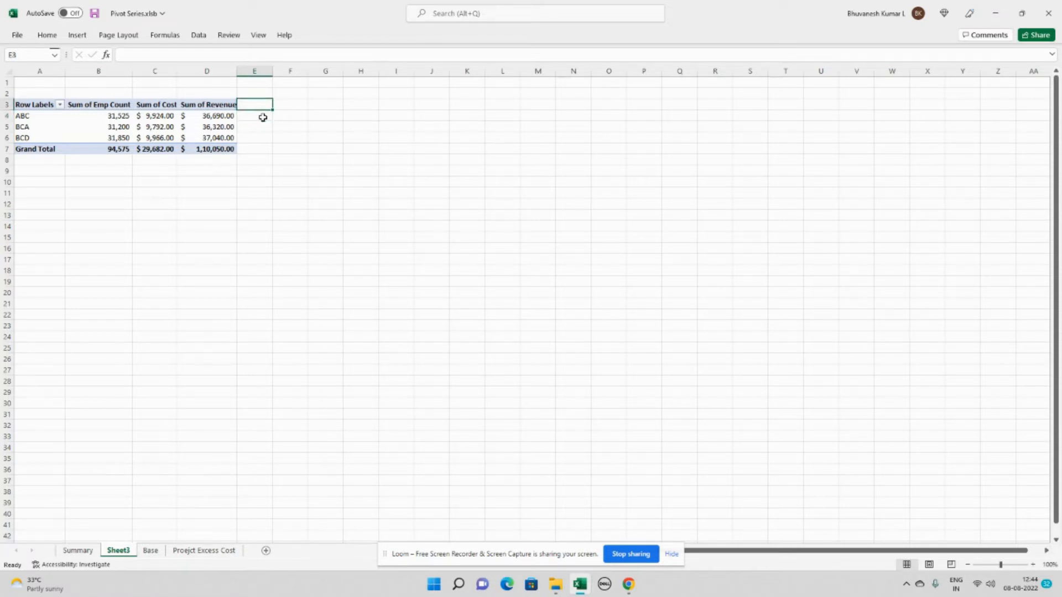
type("Profi")
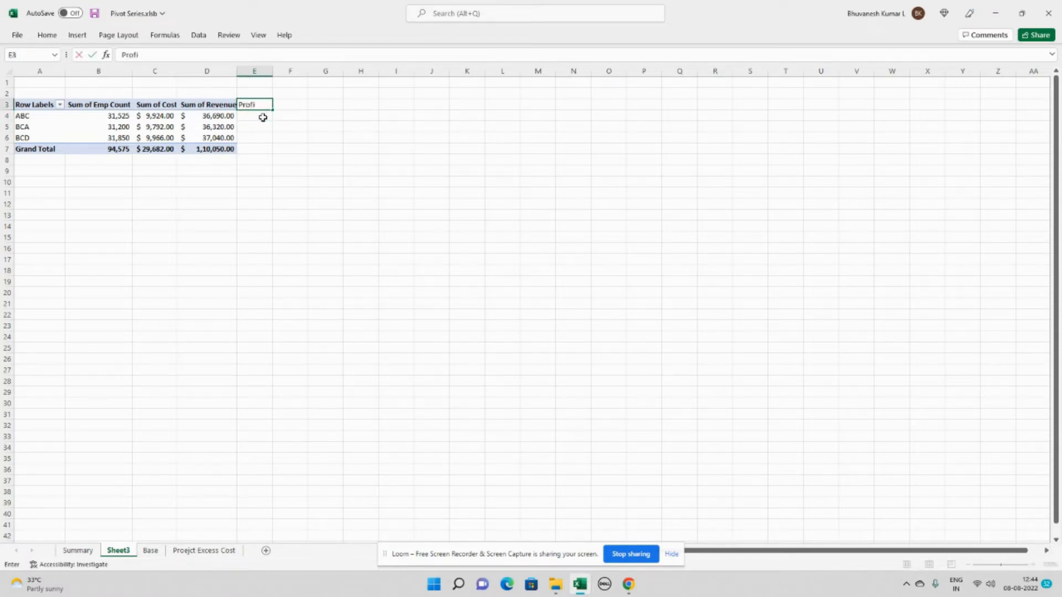
type("t/Loss")
key("Return")
- Calculate Profit/Loss with the formula =D4-C4 in E4 and copy it down to E7
type("=")
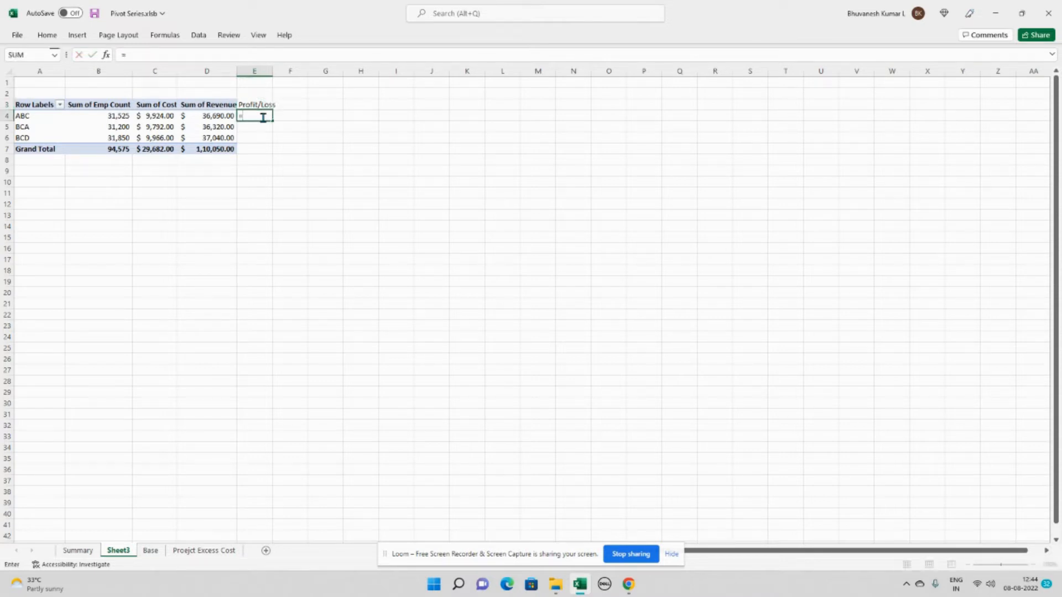
type("D")
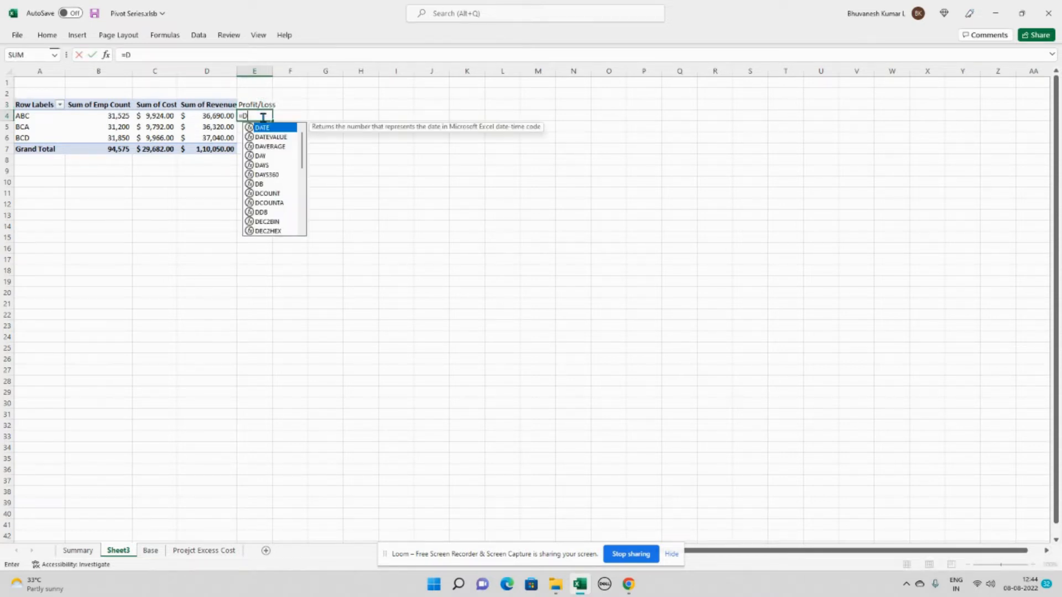
type("4-C4")
key("Return")
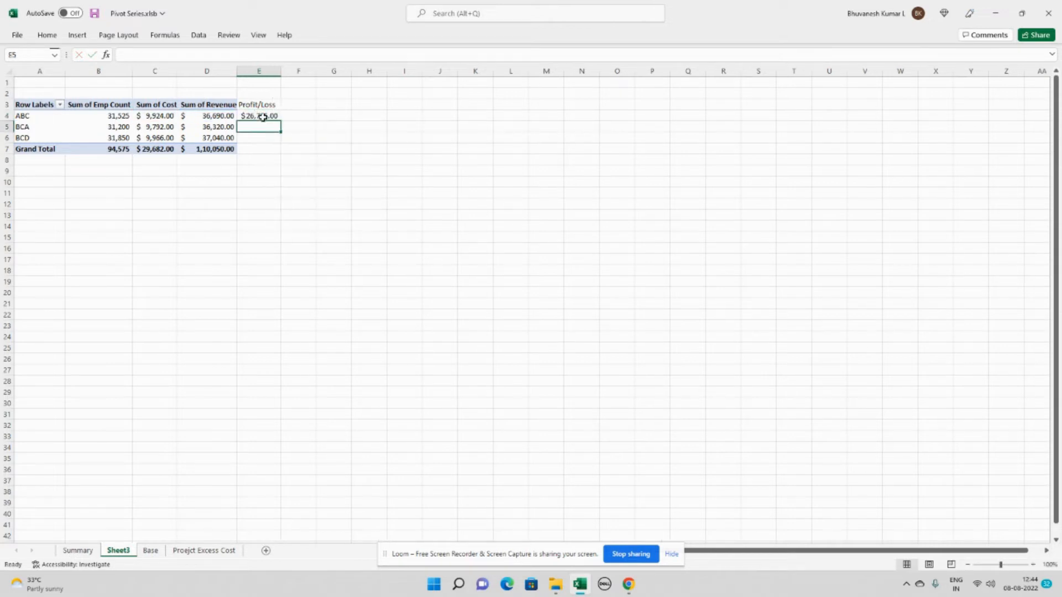
left_click(262, 117)
key("ctrl+c")
key("shift+Down")
key("shift+Down")
key("shift+Down")
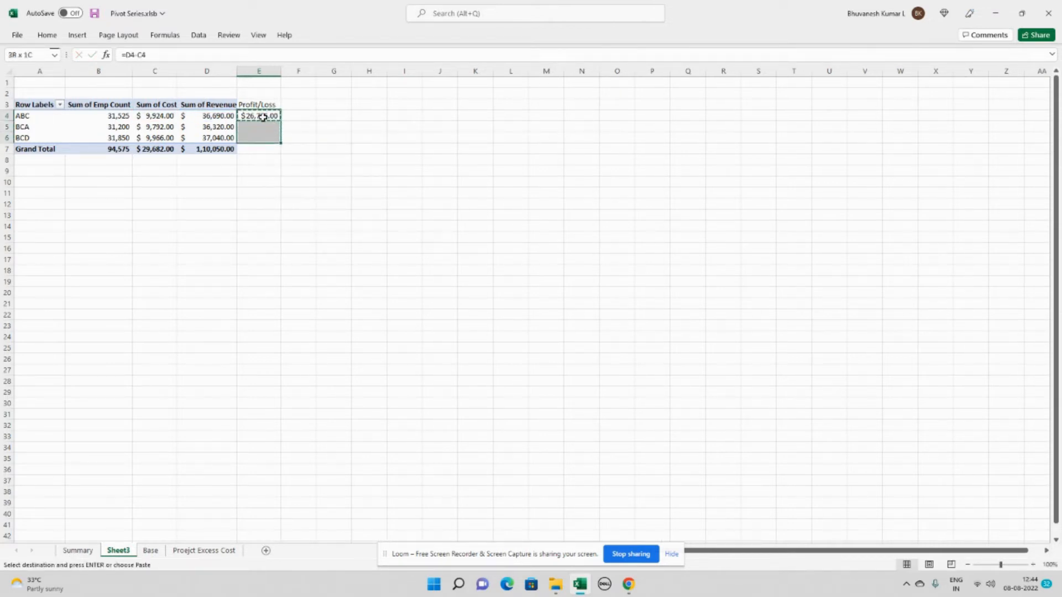
key("ctrl+v")
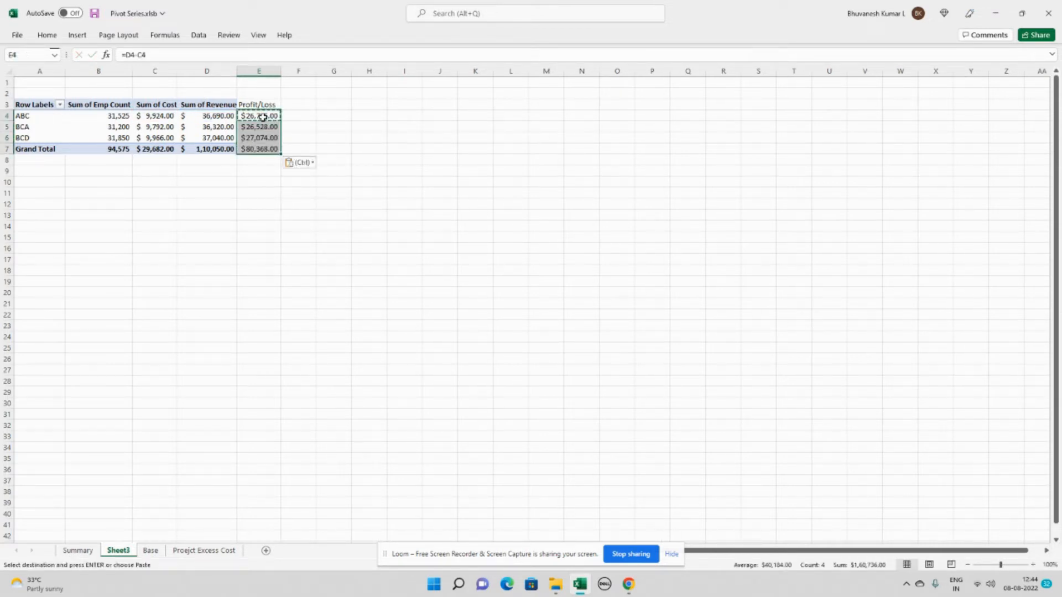
- Replace the Profit/Loss formula in the Grand Total row with an AutoSum of the project rows above
key("Down")
key("Down")
key("Down")
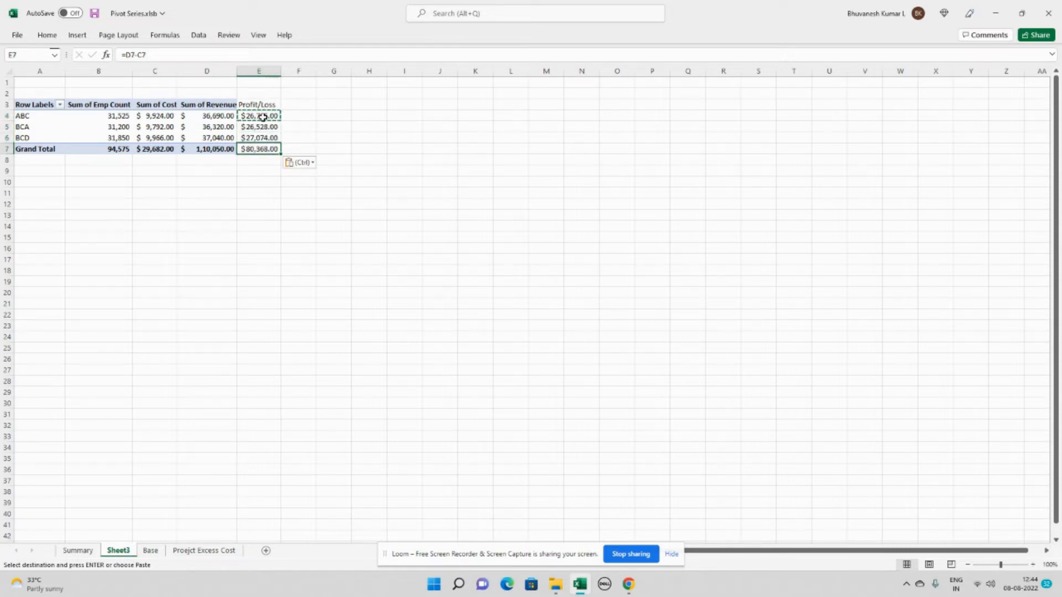
key("alt+equal")
key("Return")
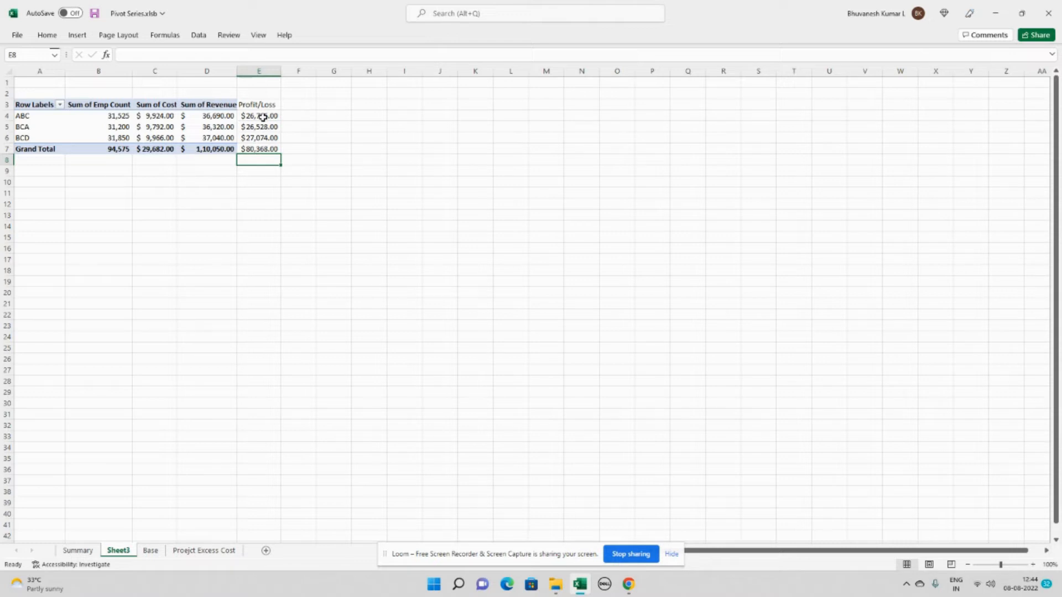
- Add a row with the project name YMC at the end of the Base table, in row 196
left_click(153, 551)
left_click(127, 257)
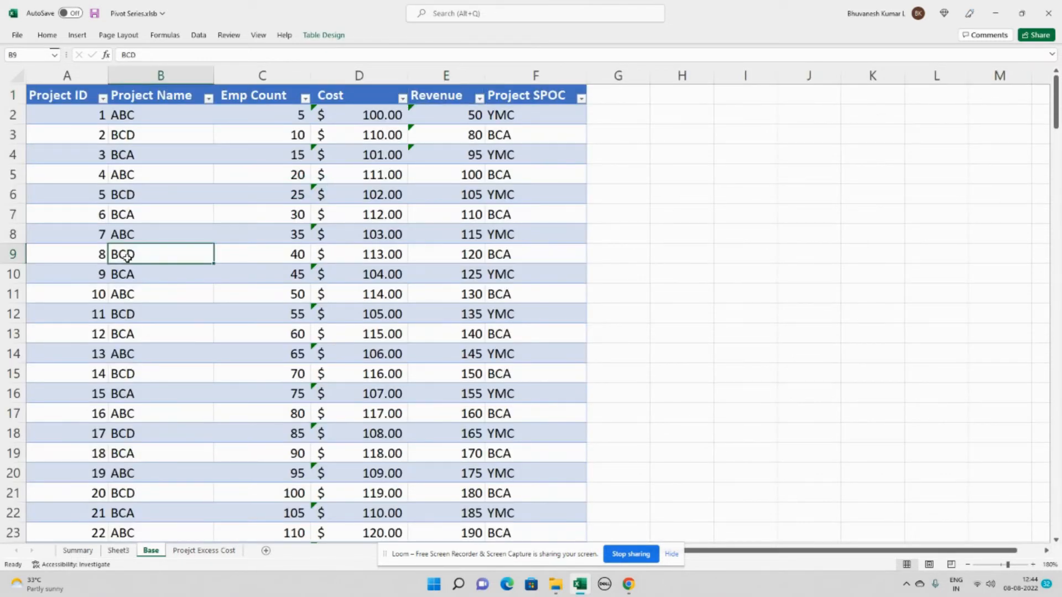
scroll(127, 256, "down", 1)
key("ctrl+Down")
key("Down")
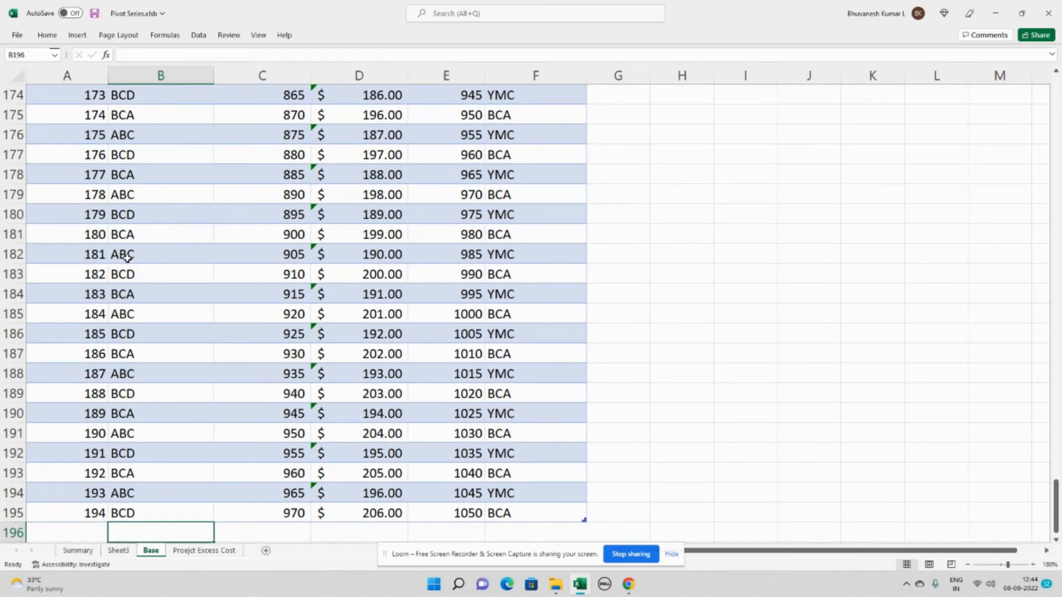
type("YMC")
key("Return")
key("Up")
key("Right")
key("Right")
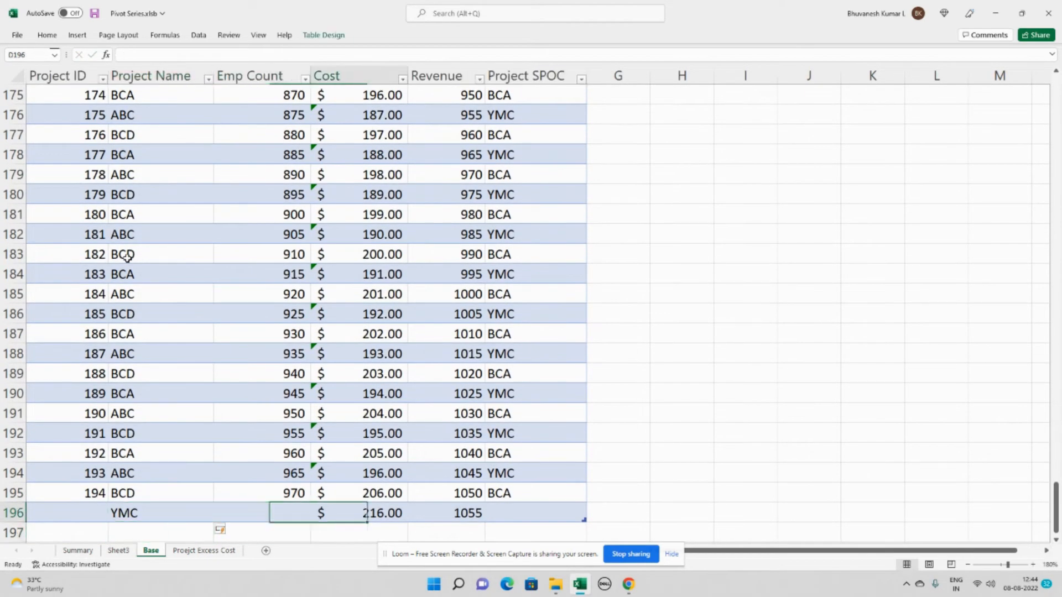
key("Right")
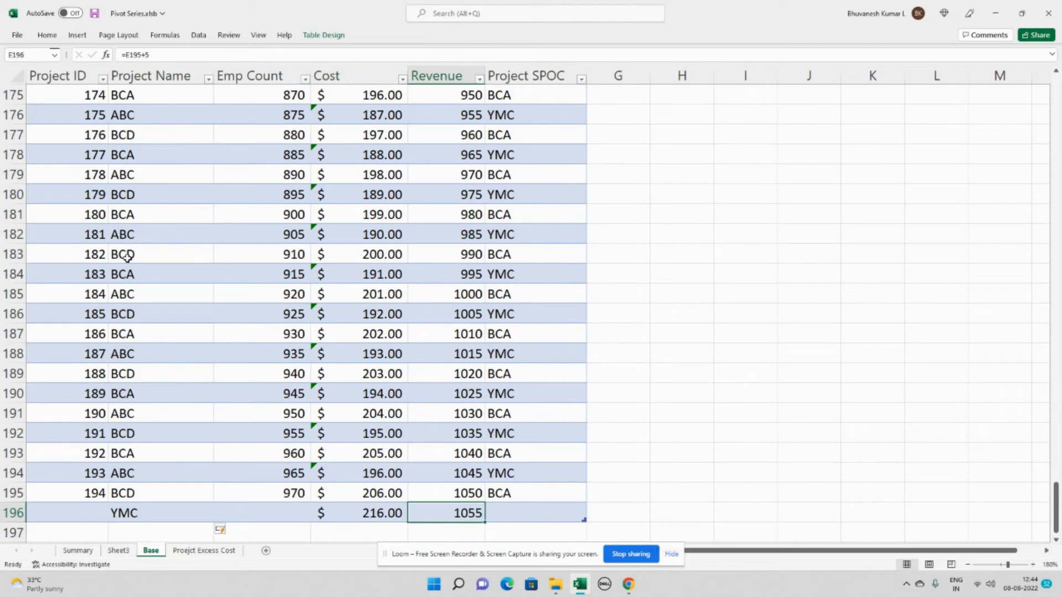
- Refresh the pivot table in Sheet3 to bring in the new YMC row from Base
left_click(118, 551)
right_click(95, 126)
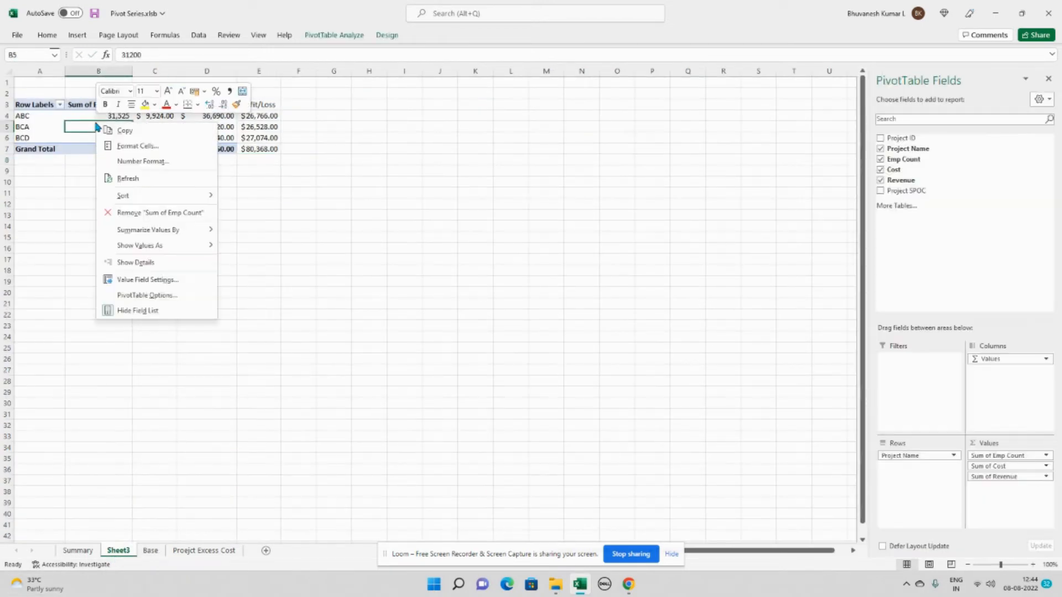
left_click(142, 178)
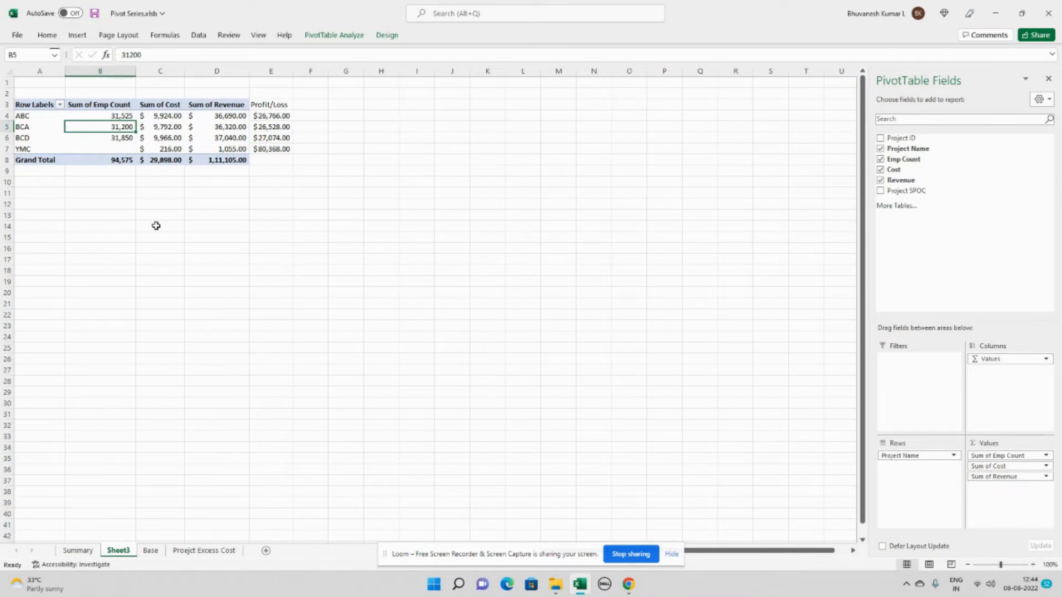
- Copy the Profit/Loss formula from the BCD row in E6 down to the YMC row in E7
left_click(273, 150)
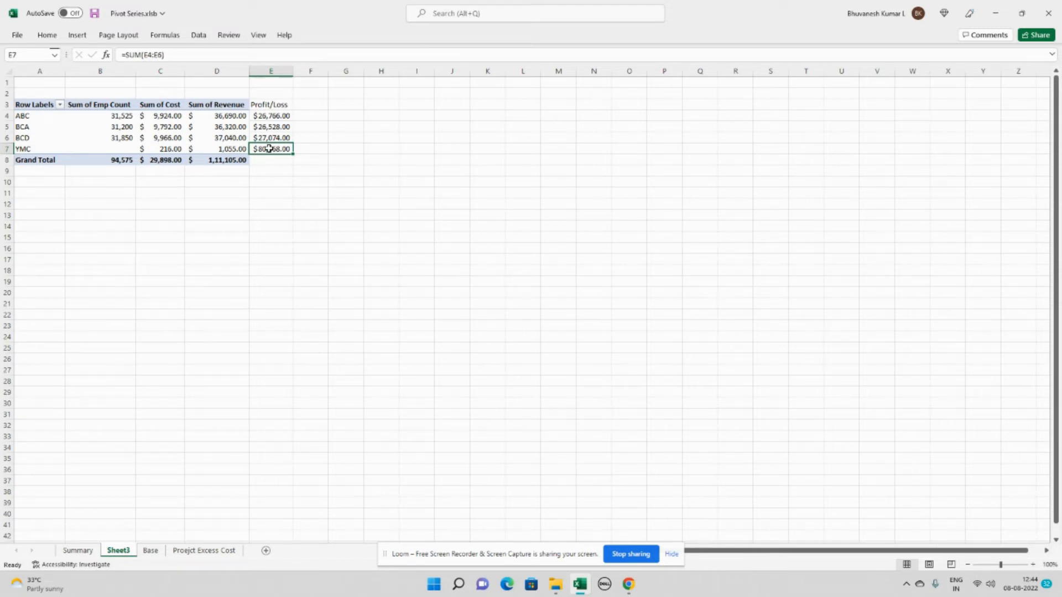
key("Up")
key("ctrl+c")
key("shift+Down")
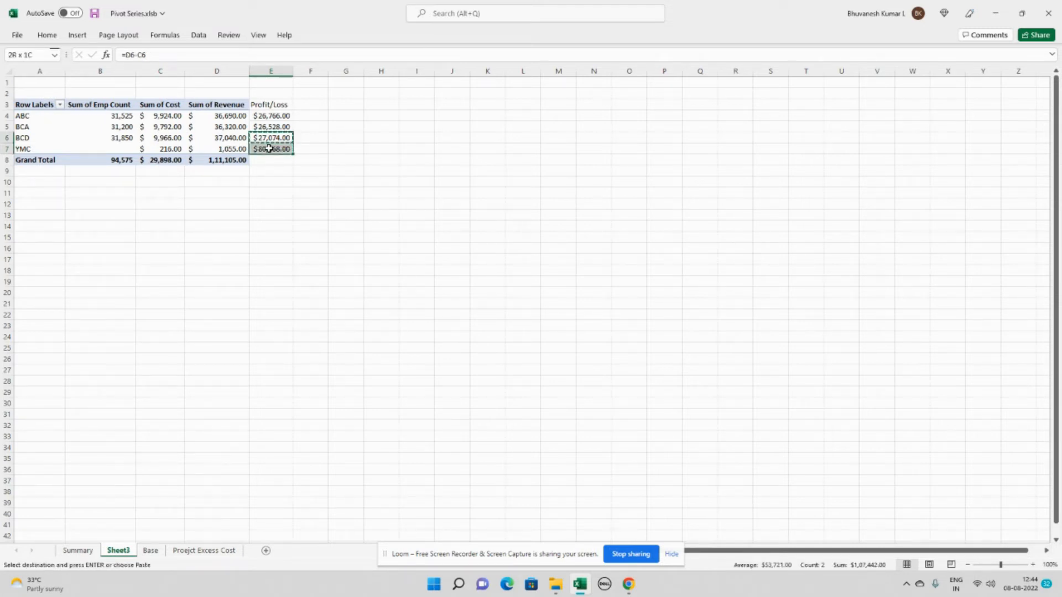
key("ctrl+v")
key("Down")
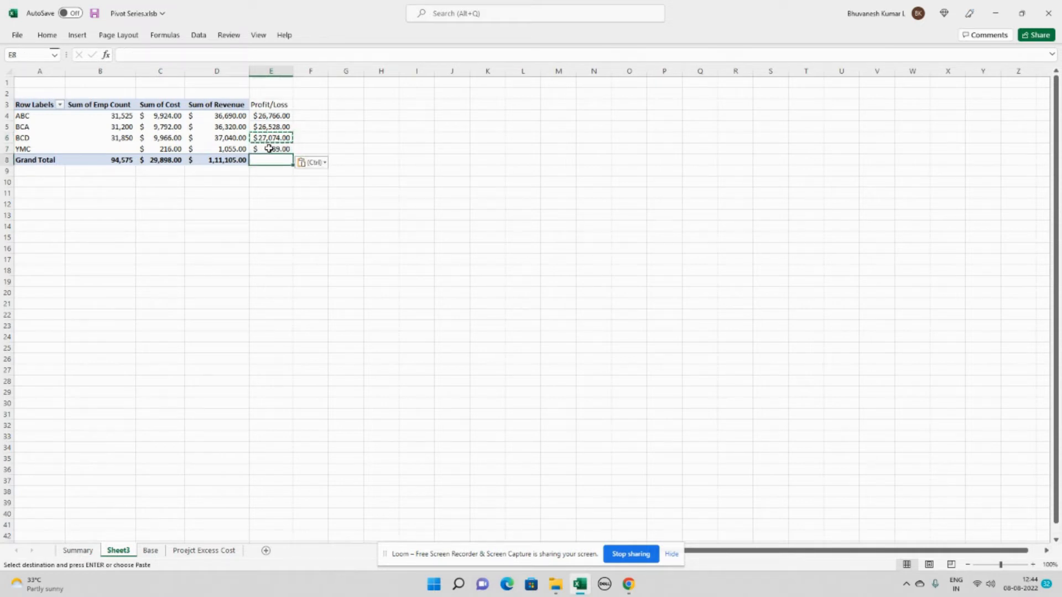
- Add an AutoSum of the Profit/Loss values E4 to E7 in the Grand Total row, cell E8
key("alt+equal")
key("Return")
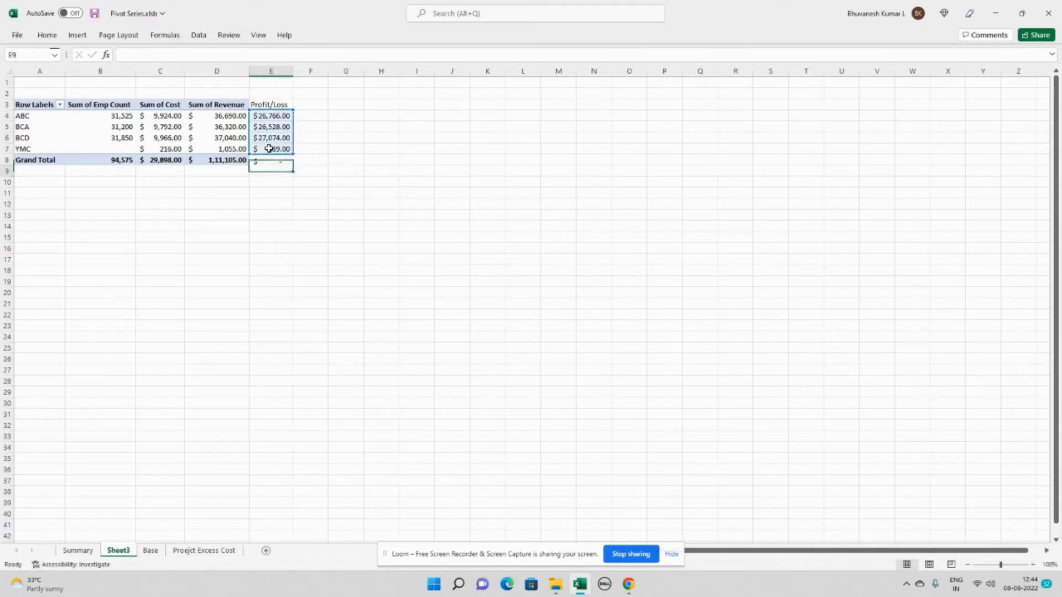
left_click(396, 170)
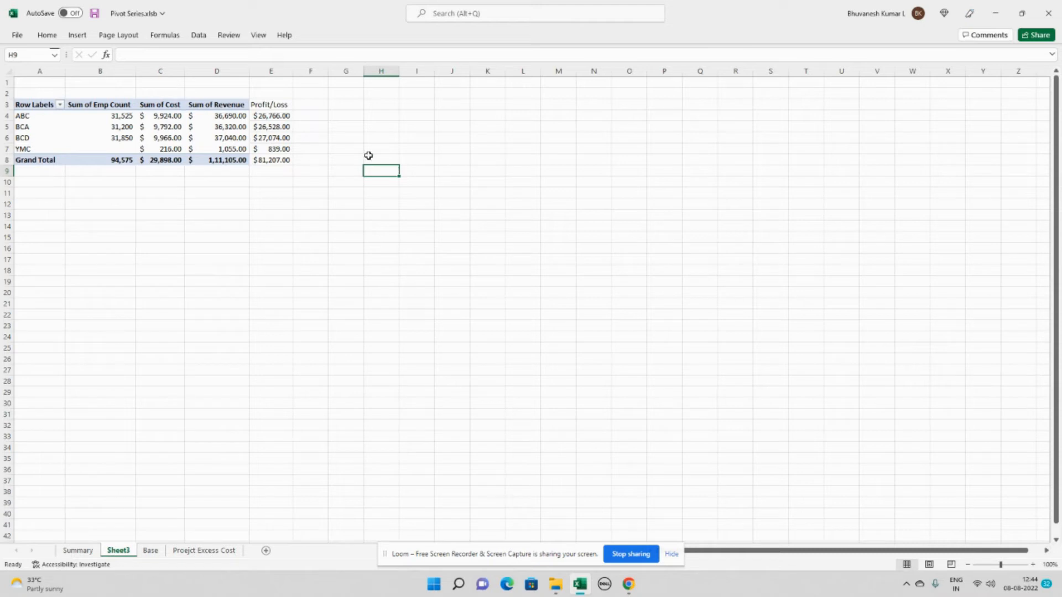
- Delete the manual Profit/Loss heading and formulas in E3:E8 beside the pivot table
mouse_move(235, 149)
left_click_drag(274, 103, 277, 161)
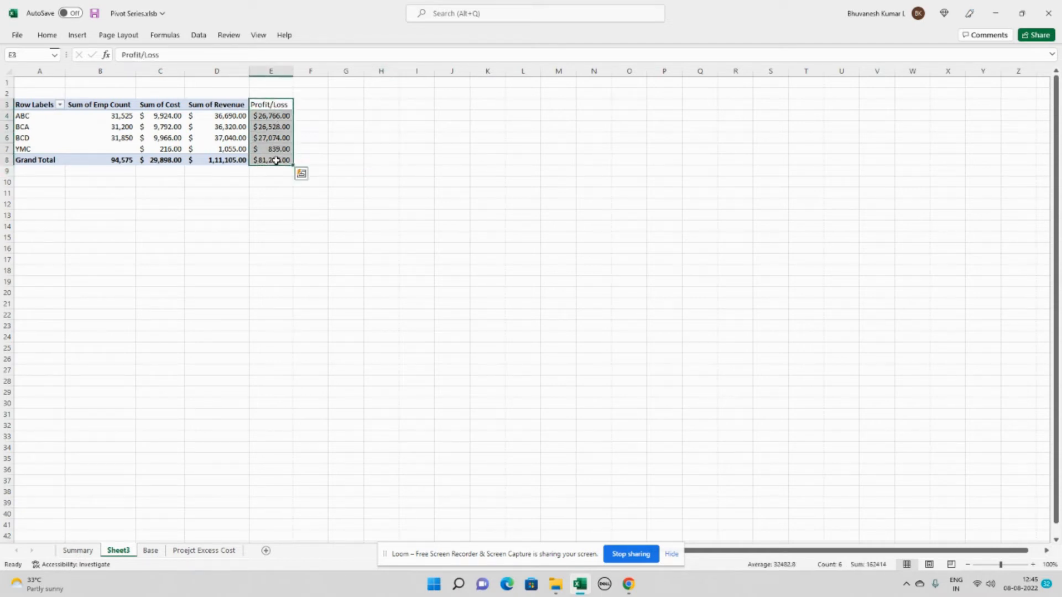
key("Delete")
- Start a new calculated field for the pivot table and name it Profit/Loss
left_click(205, 140)
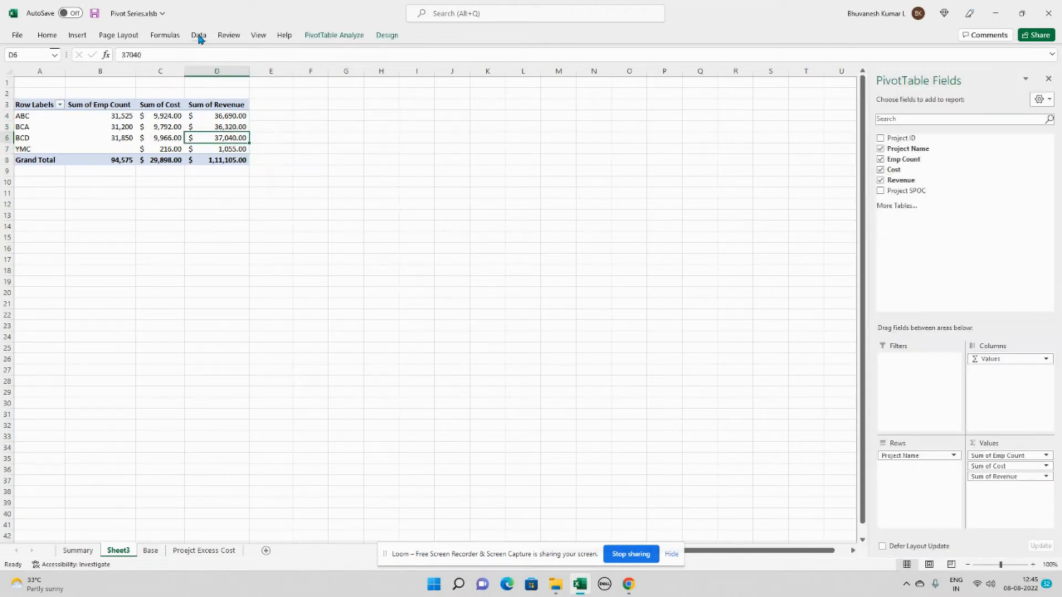
left_click(328, 38)
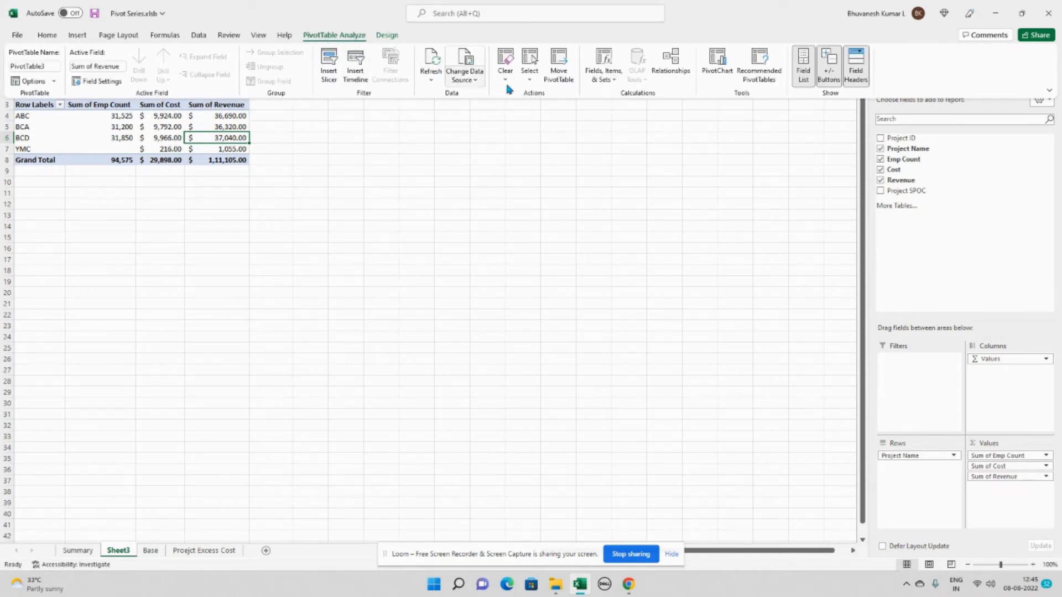
left_click(607, 84)
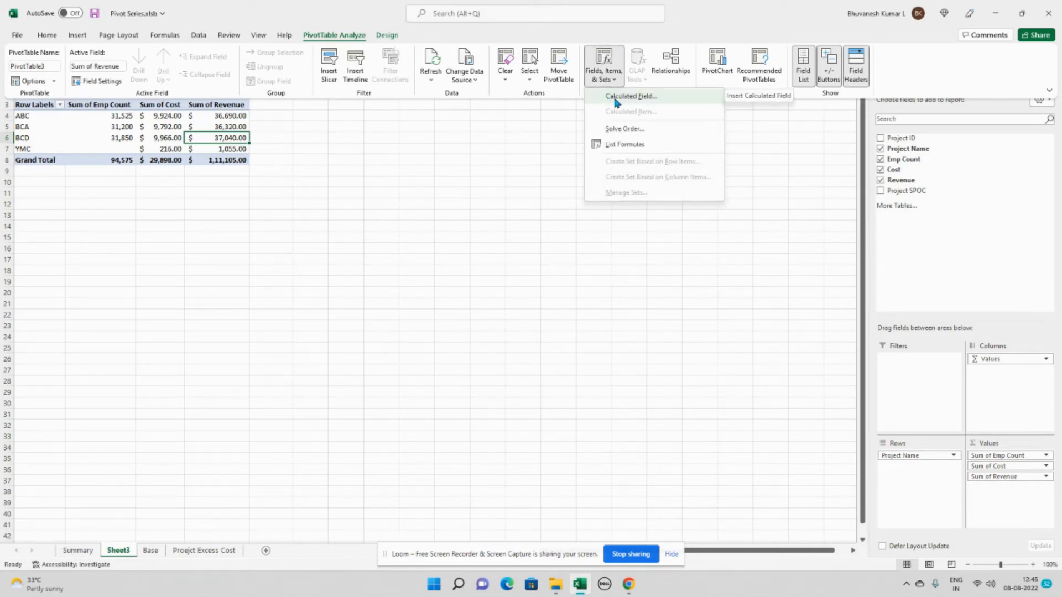
left_click(684, 98)
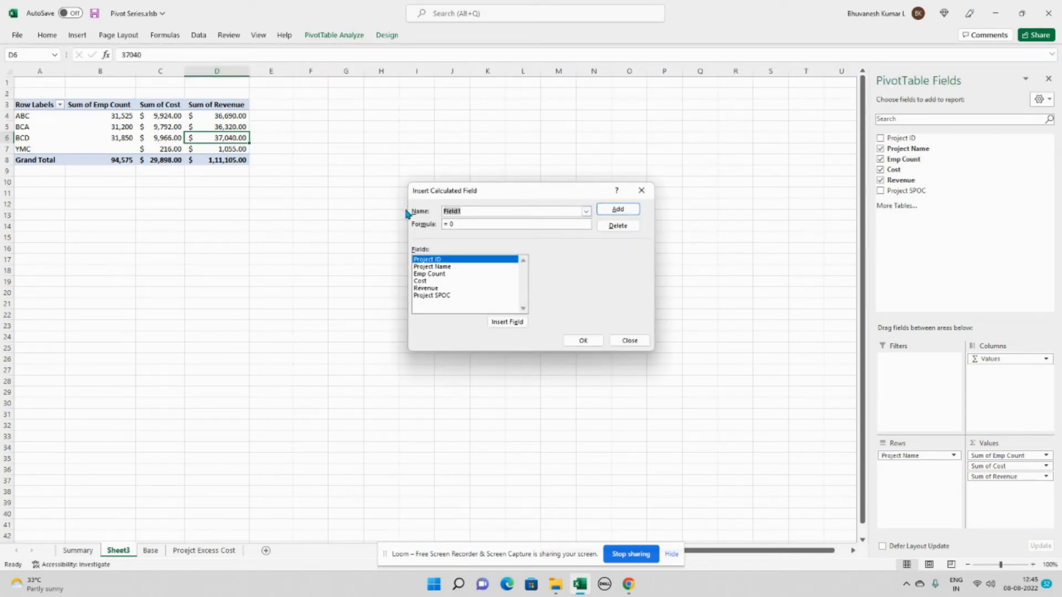
type("Profu")
key("BackSpace")
type("it/Loss")
- Define the calculated field's formula as Revenue - Cost and add the field to the pivot table
double_click(426, 289)
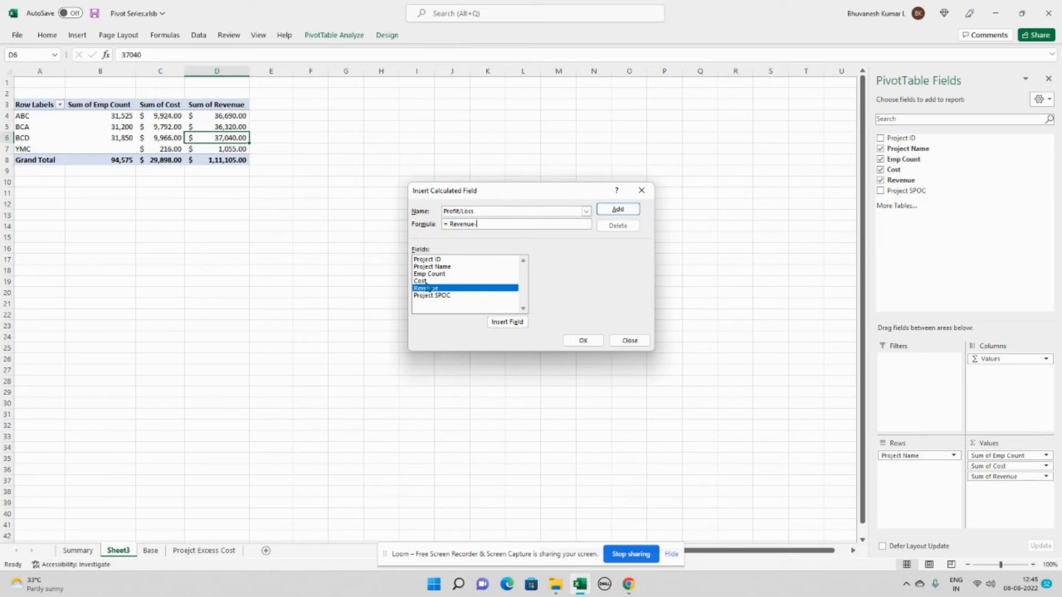
double_click(426, 282)
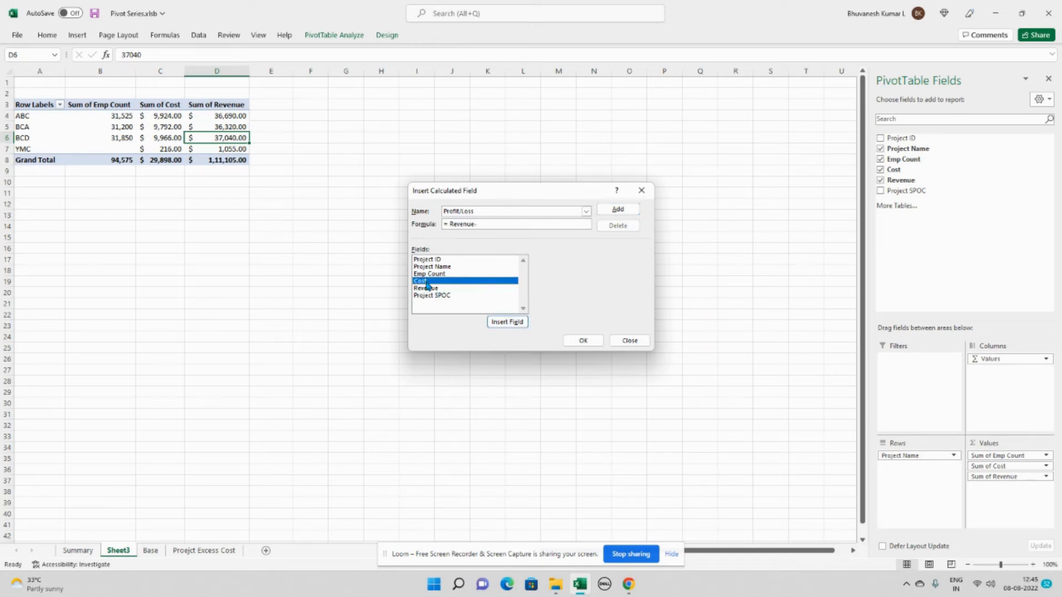
left_click(619, 210)
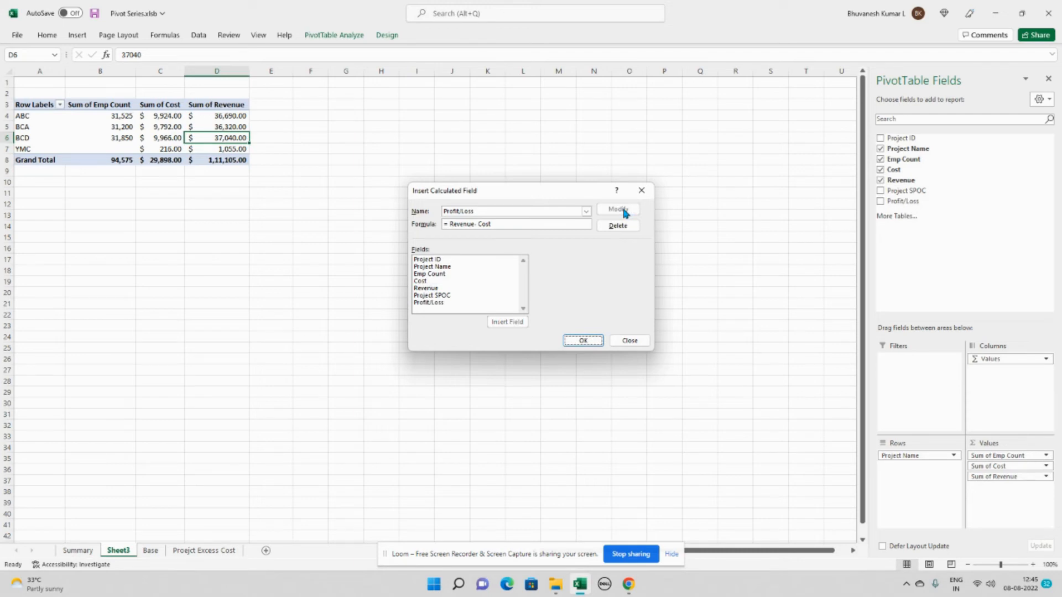
left_click(432, 303)
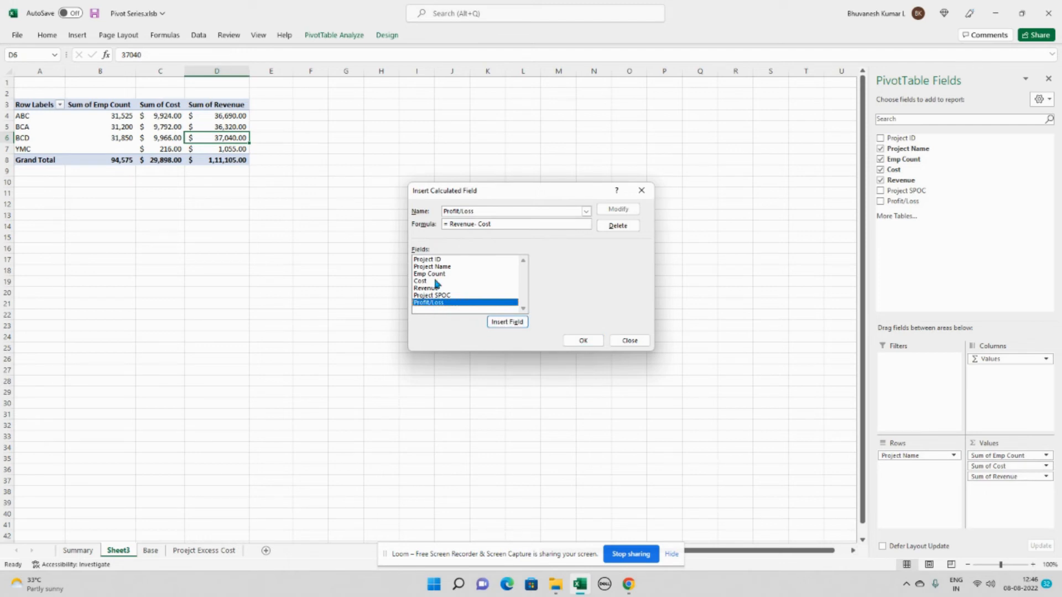
left_click(587, 343)
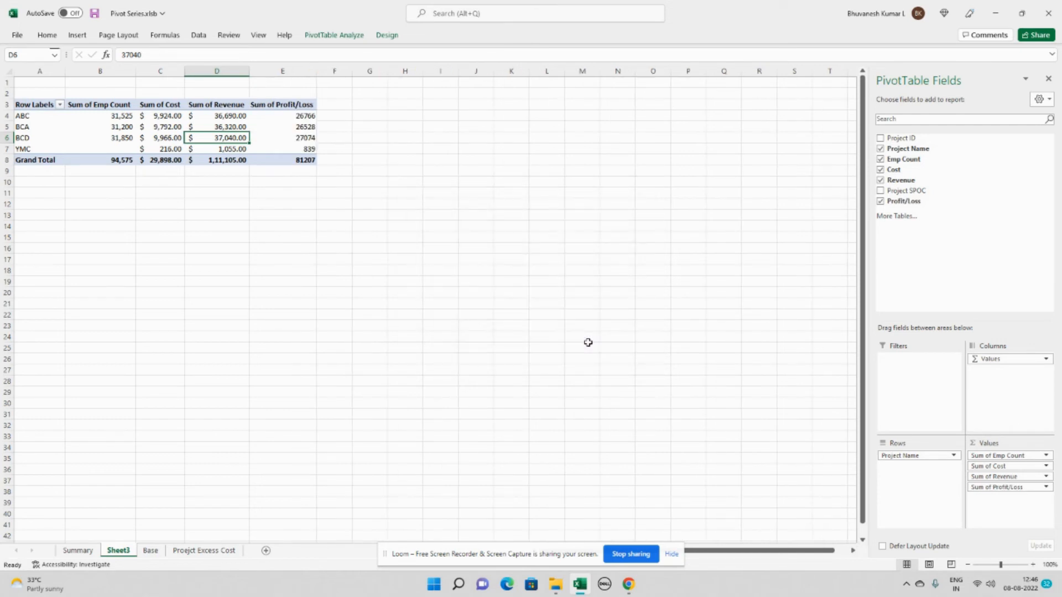
- Format the pivot table's Sum of Profit/Loss column with the $ English (United States) accounting format
left_click(281, 102)
left_click(48, 40)
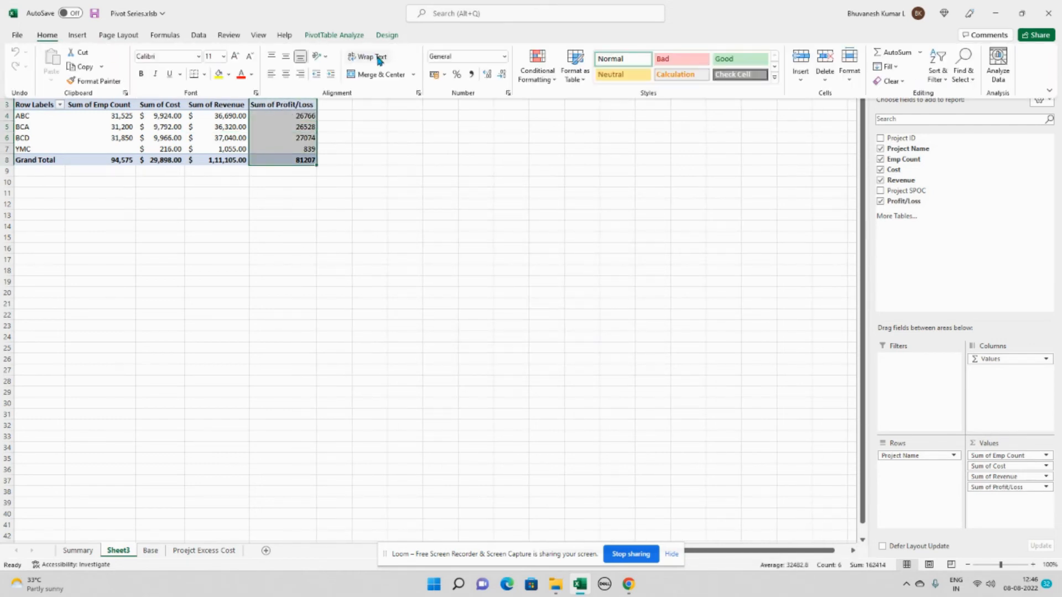
left_click(445, 75)
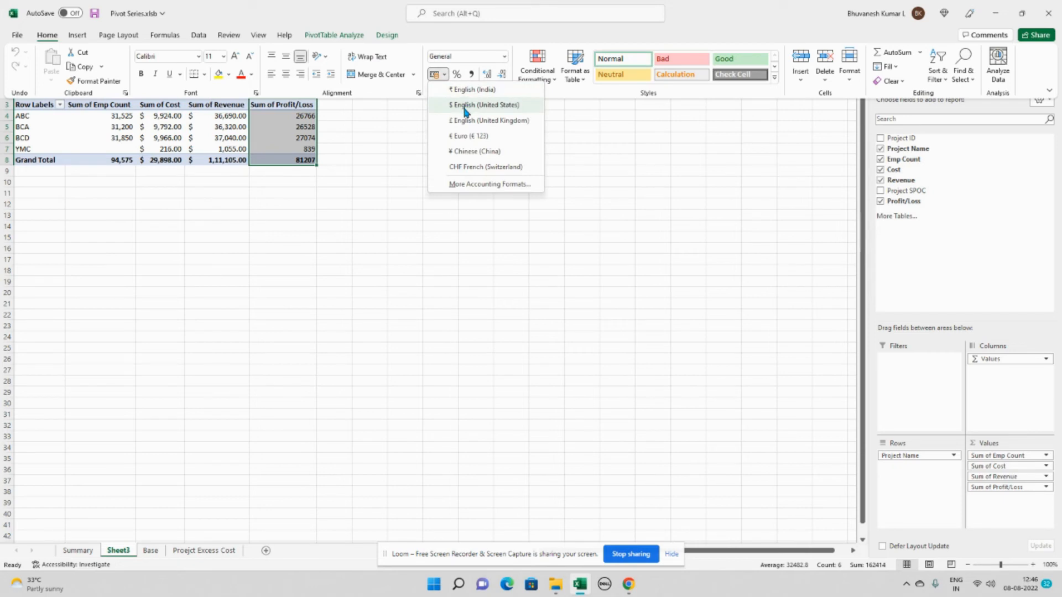
left_click(467, 105)
left_click(271, 198)
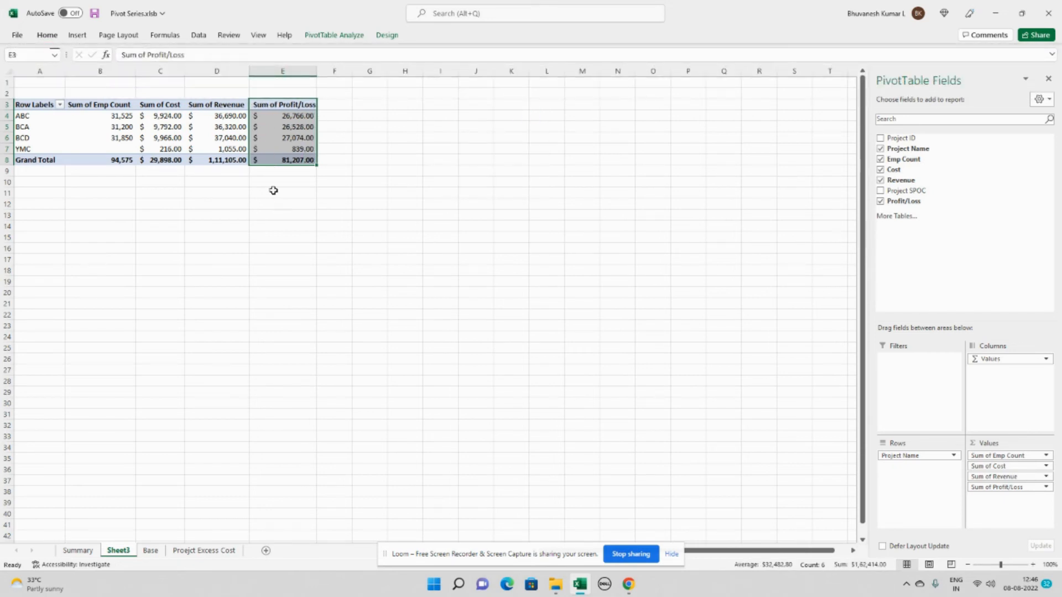
left_click(264, 138)
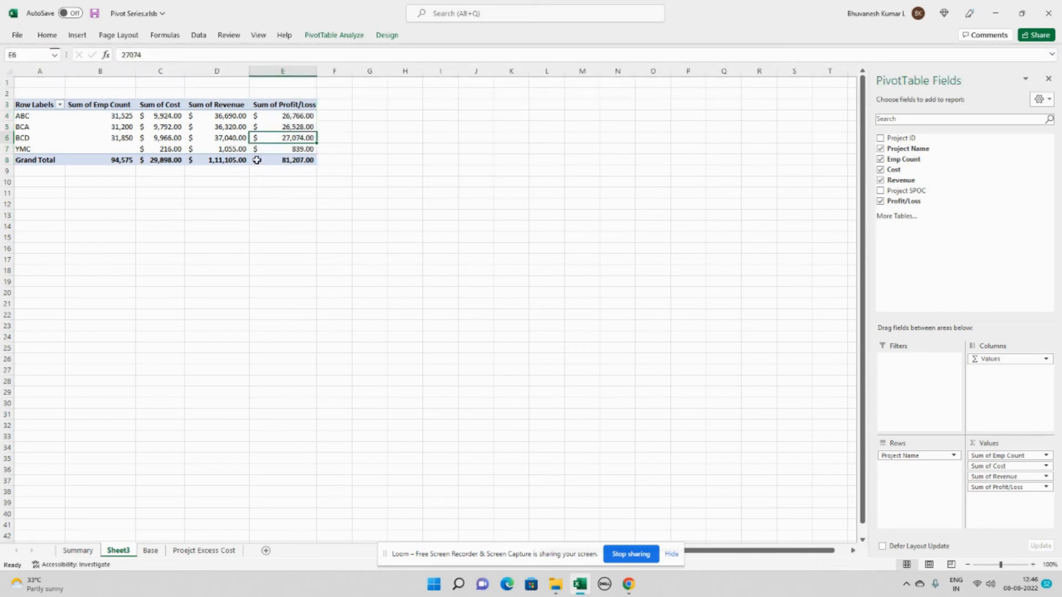
- Add rows with the project names AAA and RRR at the end of the Base table, in rows 197 and 198
left_click(151, 550)
left_click(142, 429)
key("Down")
key("Down")
key("Down")
key("Down")
key("Down")
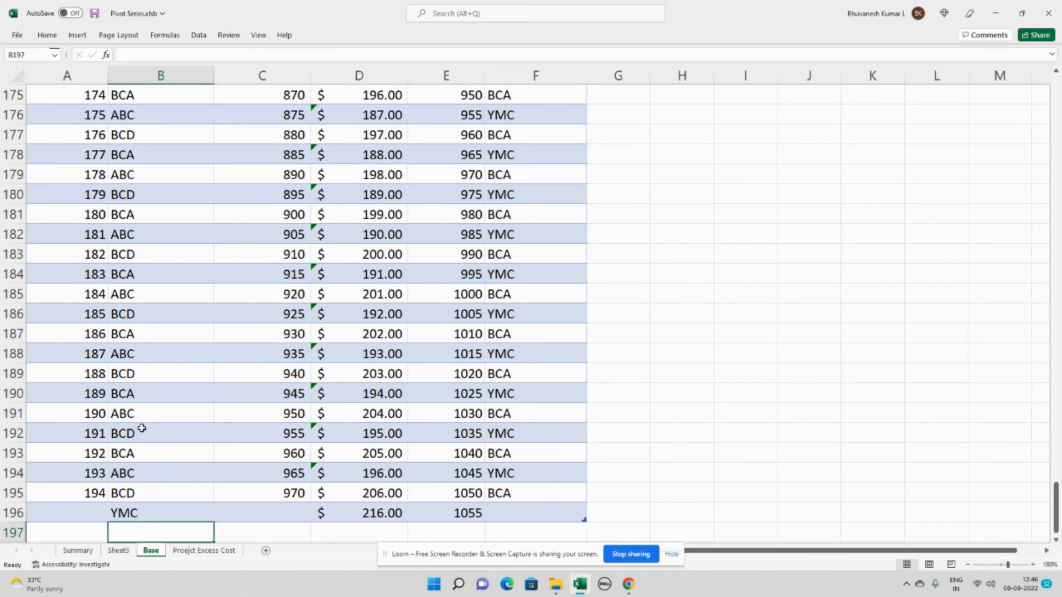
type("AAA")
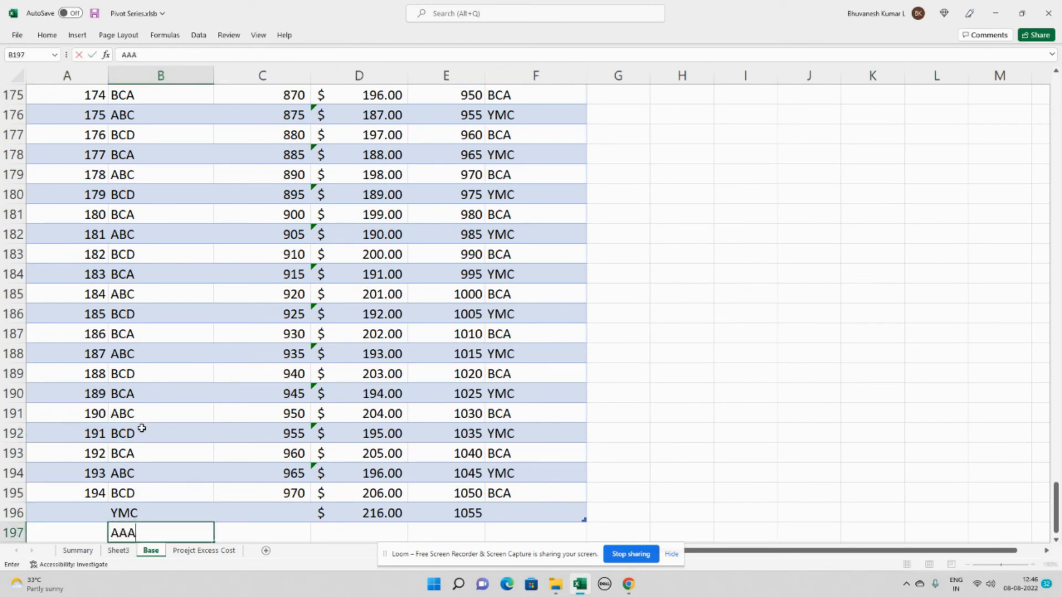
key("Return")
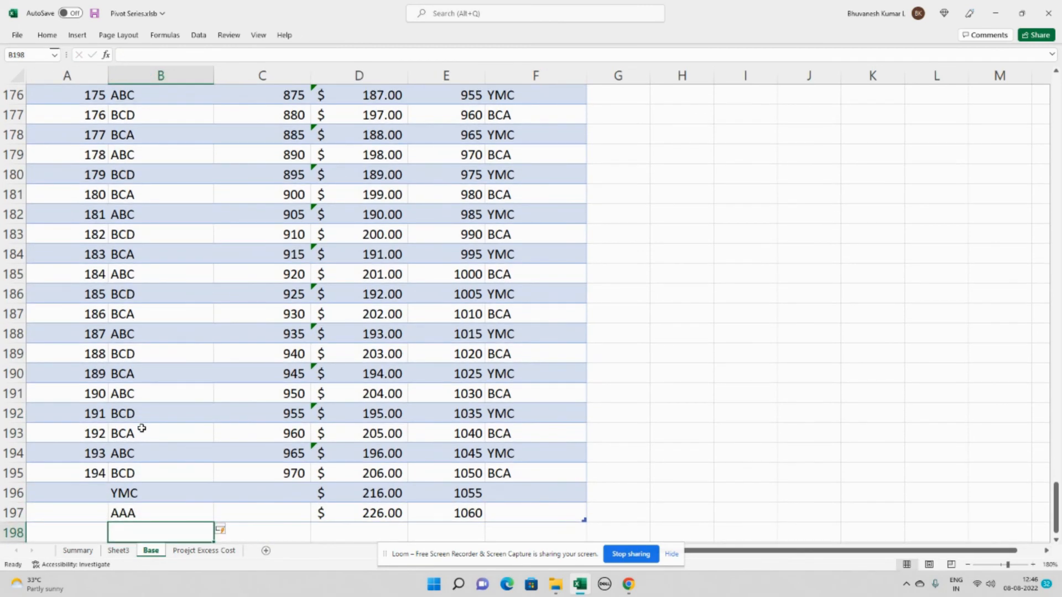
type("RRR")
key("Return")
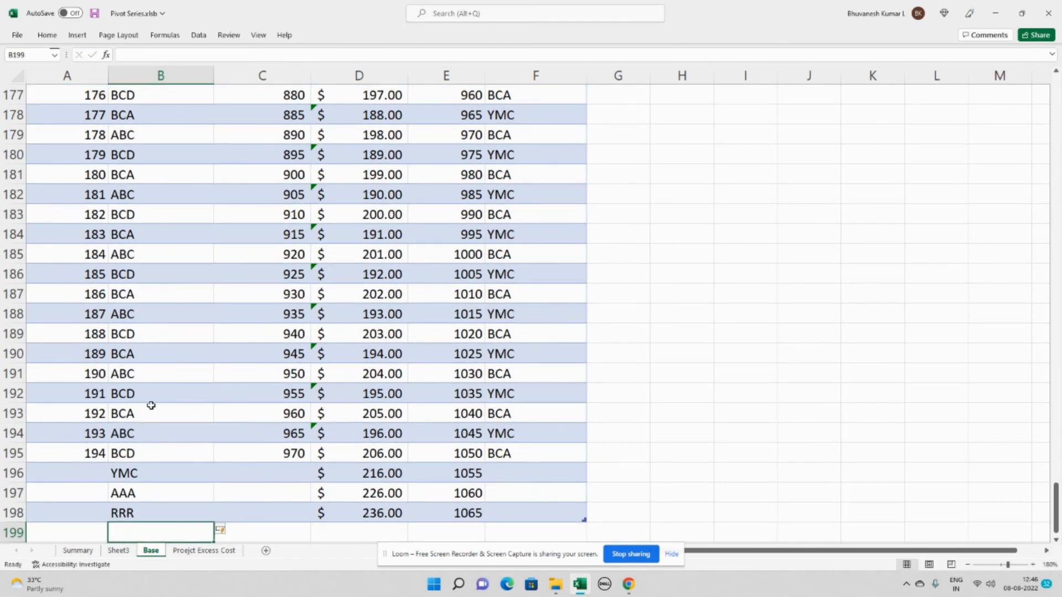
- Refresh the pivot table in Sheet3 to bring in the AAA and RRR projects
left_click(118, 550)
left_click(159, 130)
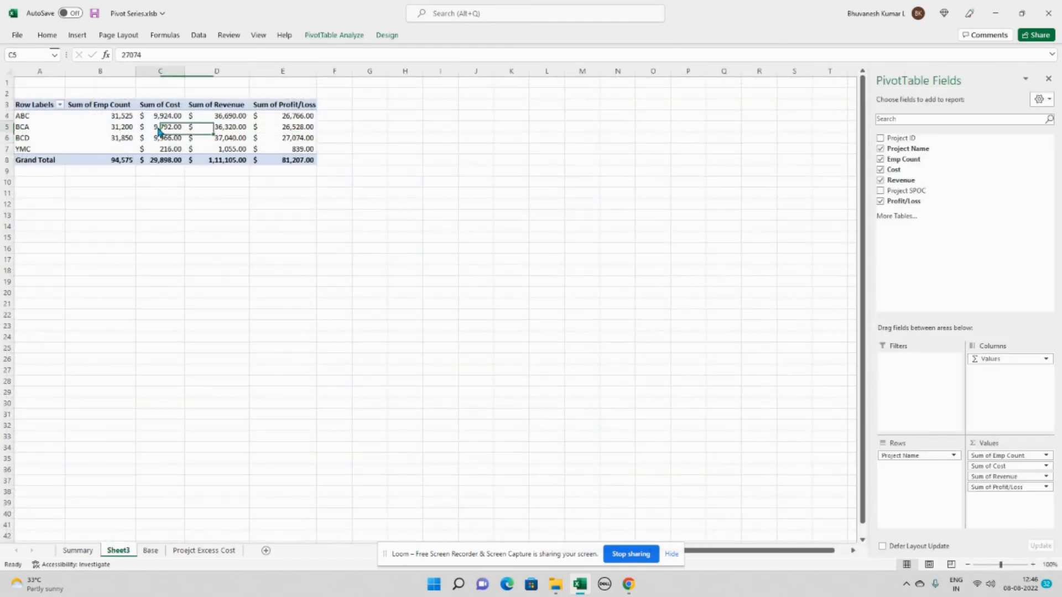
right_click(160, 130)
left_click(205, 182)
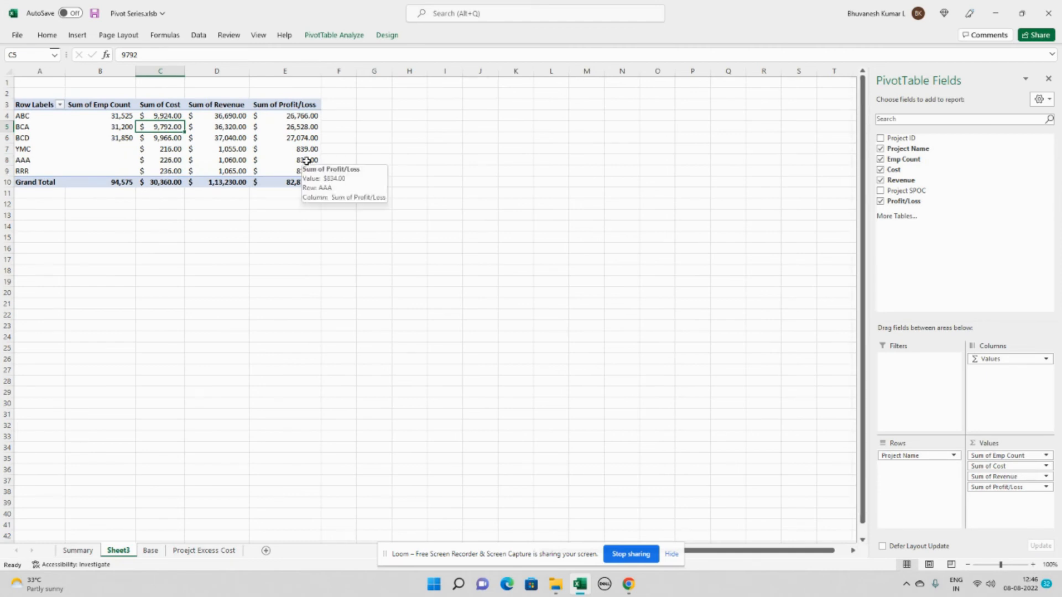
- Link cell I14 to the pivot table's Grand Total of Profit/Loss with =GETPIVOTDATA("Sum of Profit/Loss",$A$3)
left_click(448, 228)
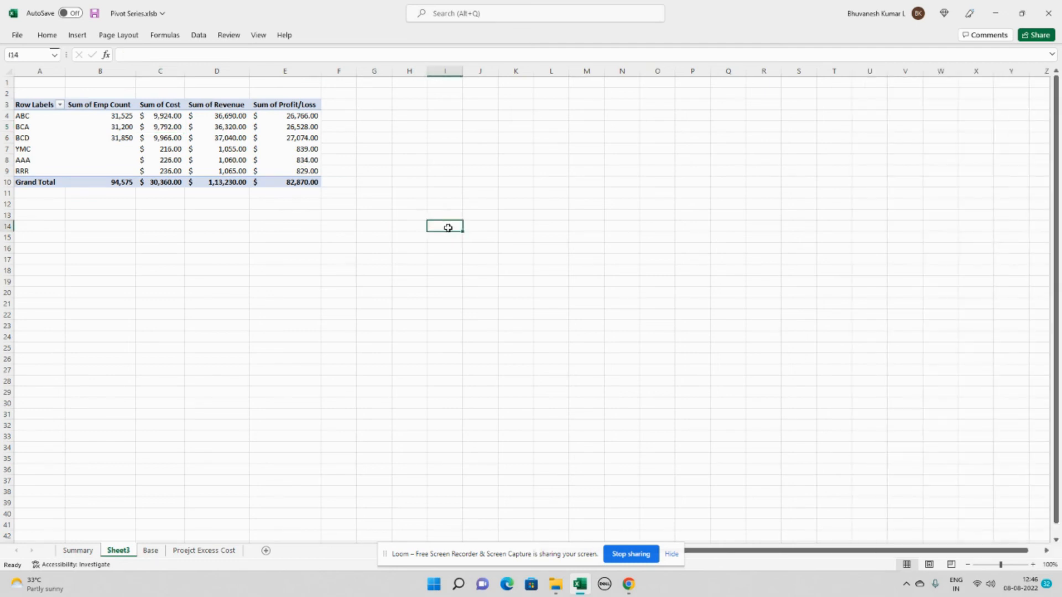
type("=")
left_click(291, 185)
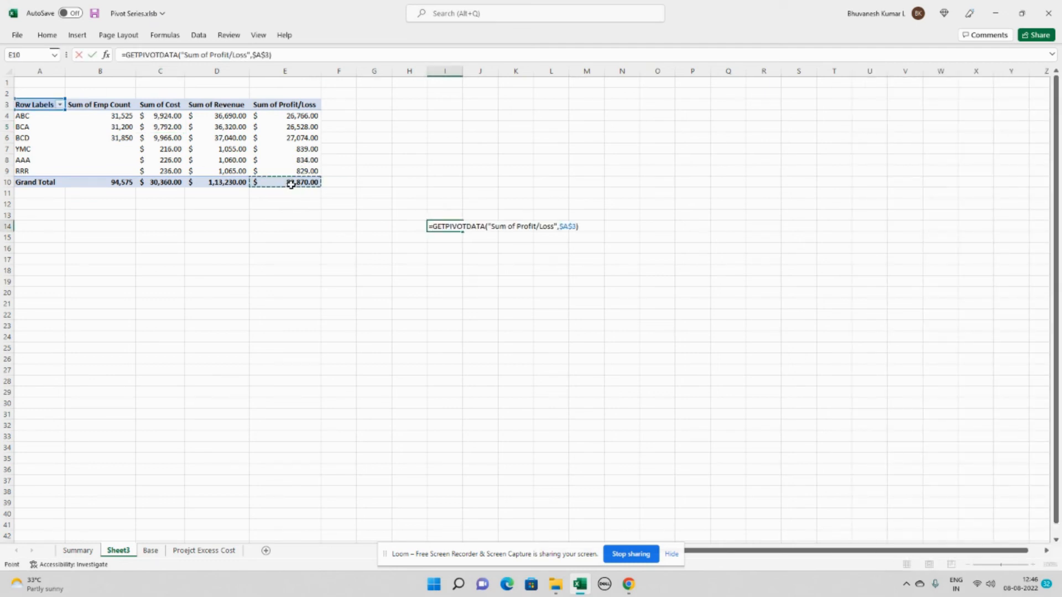
key("Return")
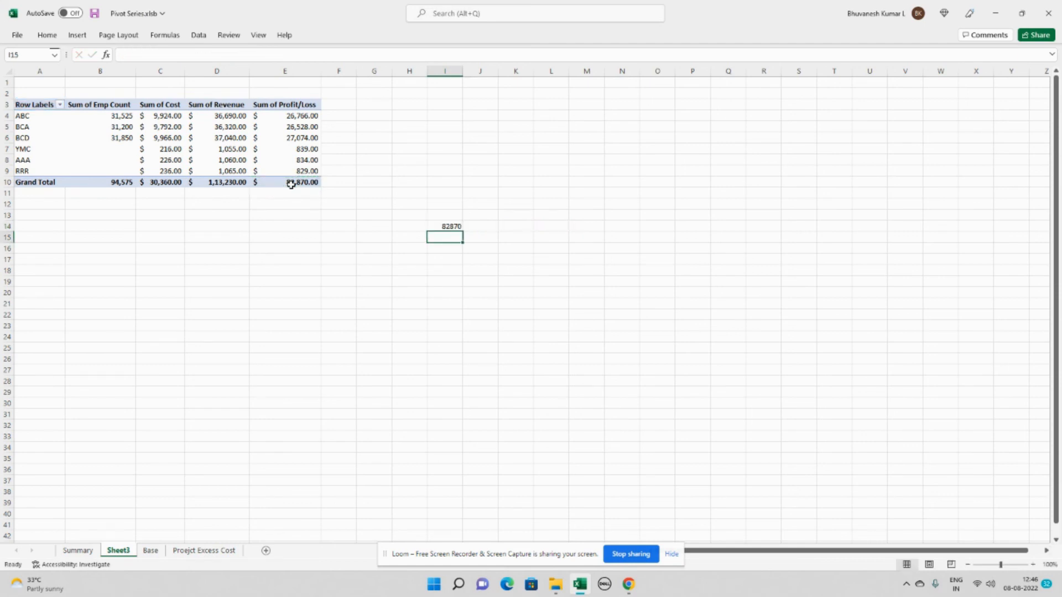
- Add a row with the project name EEE at the end of the Base table, in row 199
left_click(151, 550)
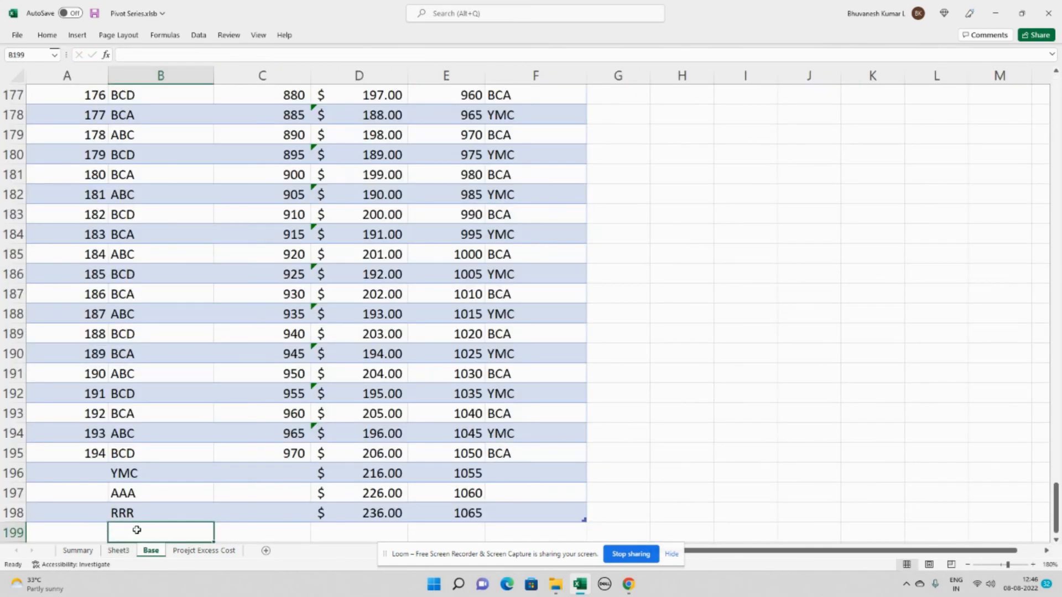
type("EEE")
key("Return")
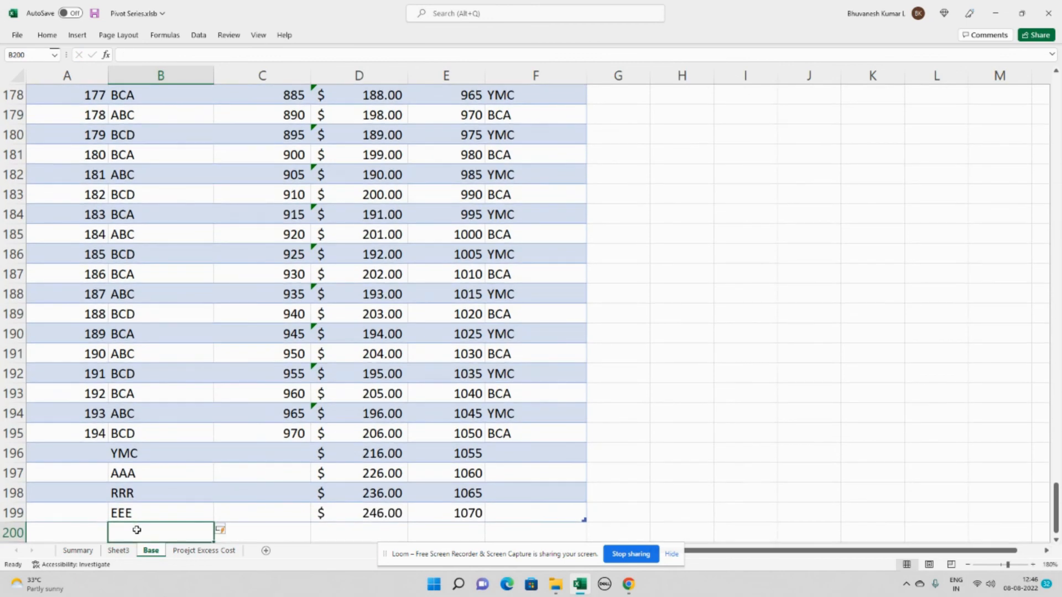
- Refresh the pivot table in Sheet3 for the EEE project and check the linked Profit/Loss total in I14
left_click(129, 554)
right_click(101, 115)
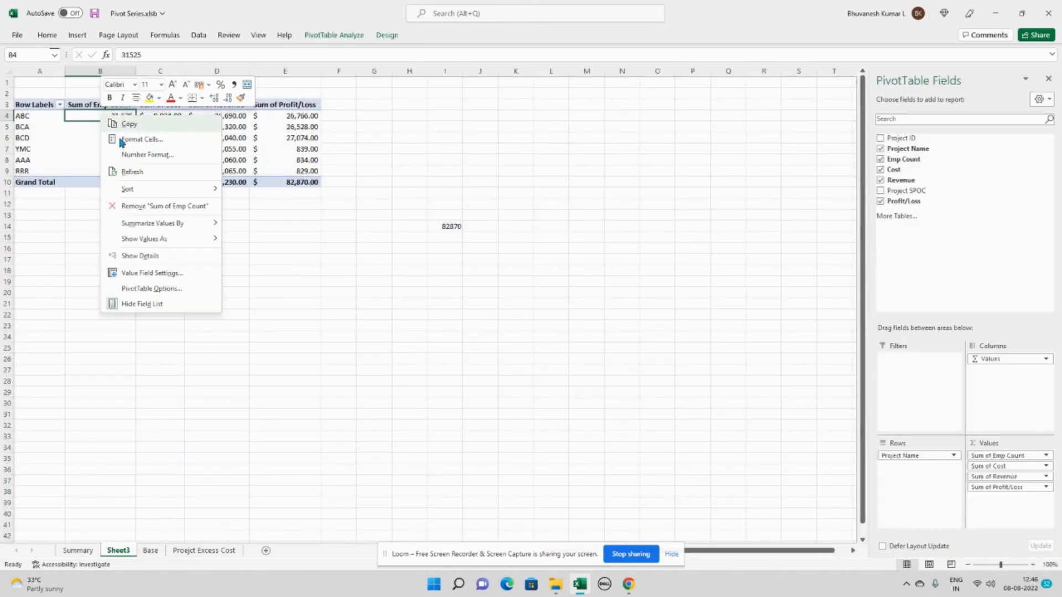
left_click(128, 173)
left_click(451, 225)
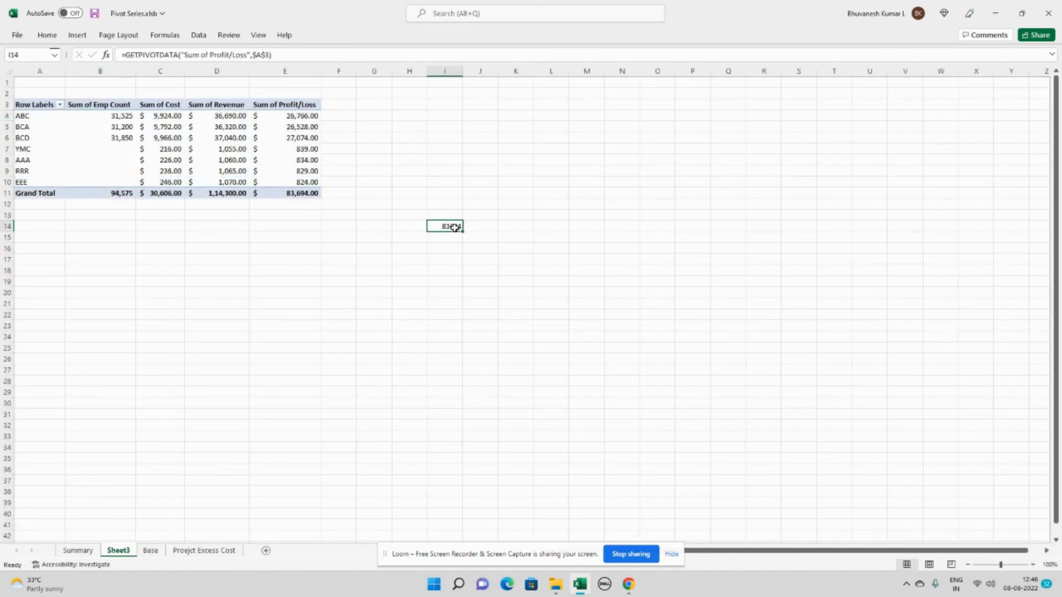
left_click(47, 36)
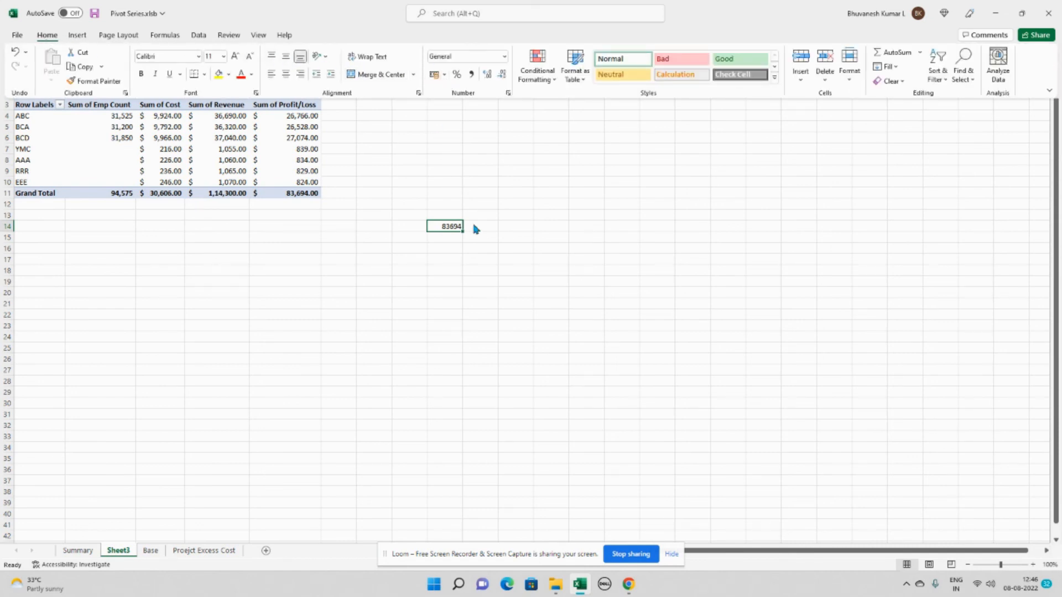
left_click(449, 228)
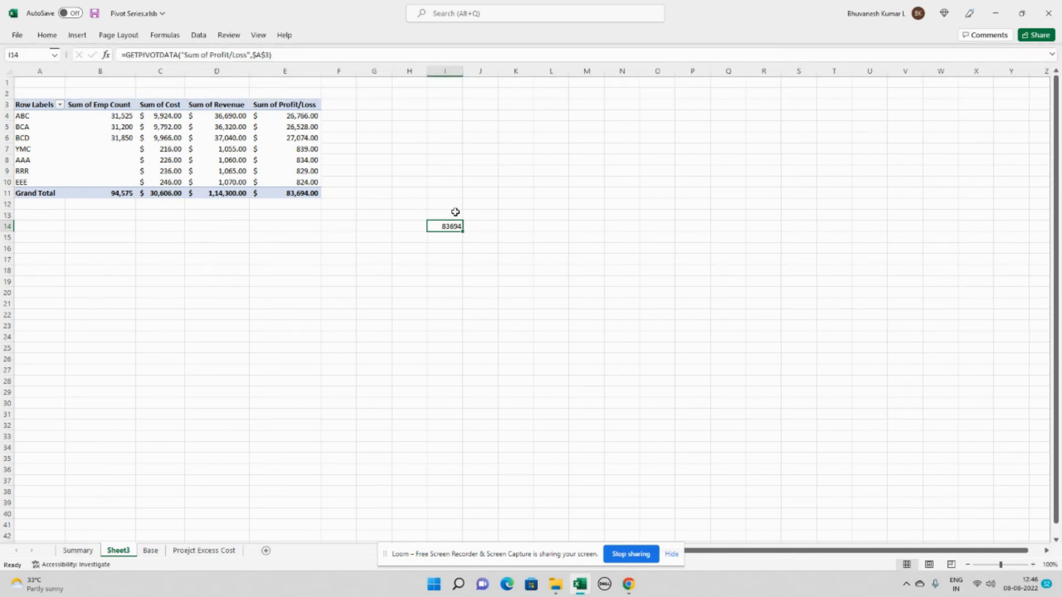